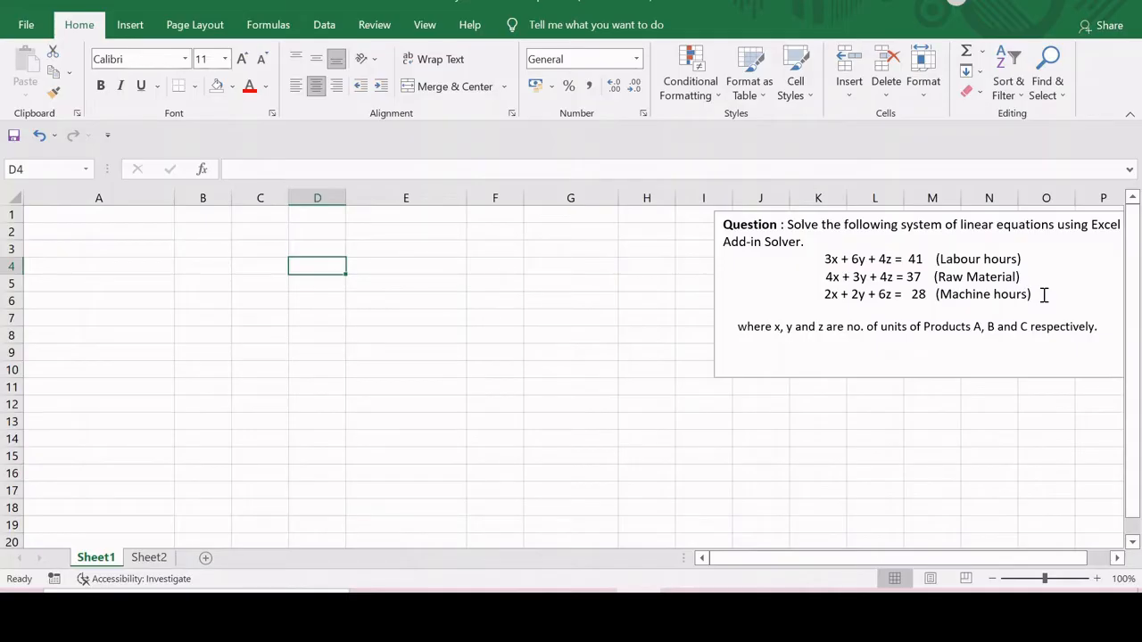
# - Enter the heading Variables in A3 with the variable names x, y and z in B3 to D3
pyautogui.click(69, 250)
pyautogui.write('Va')
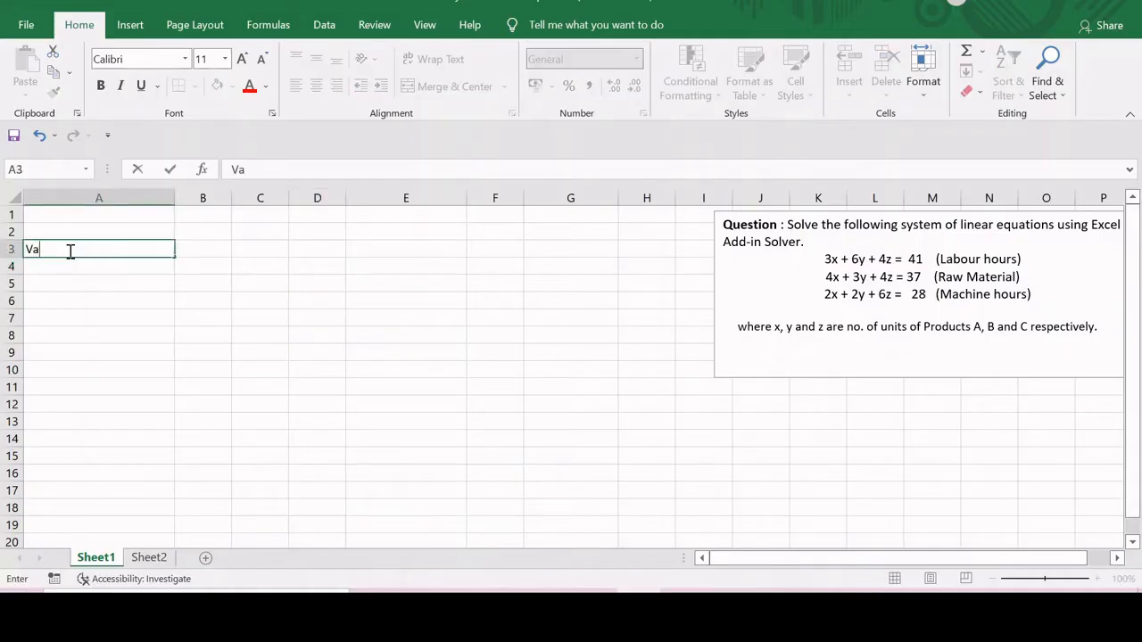
pyautogui.write('riables')
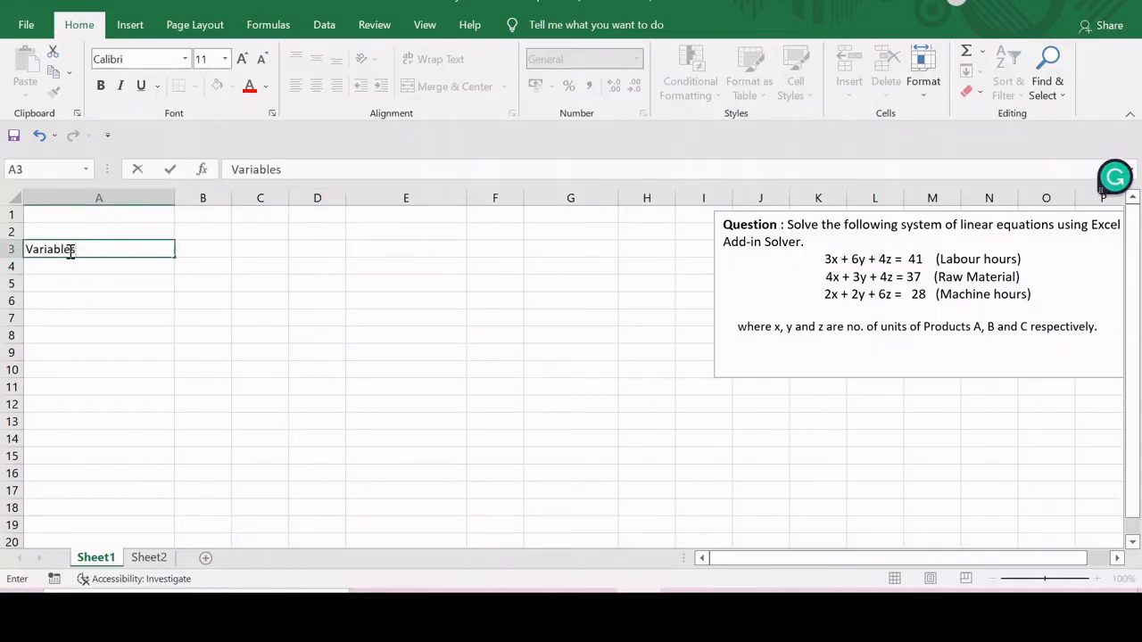
pyautogui.press('Tab')
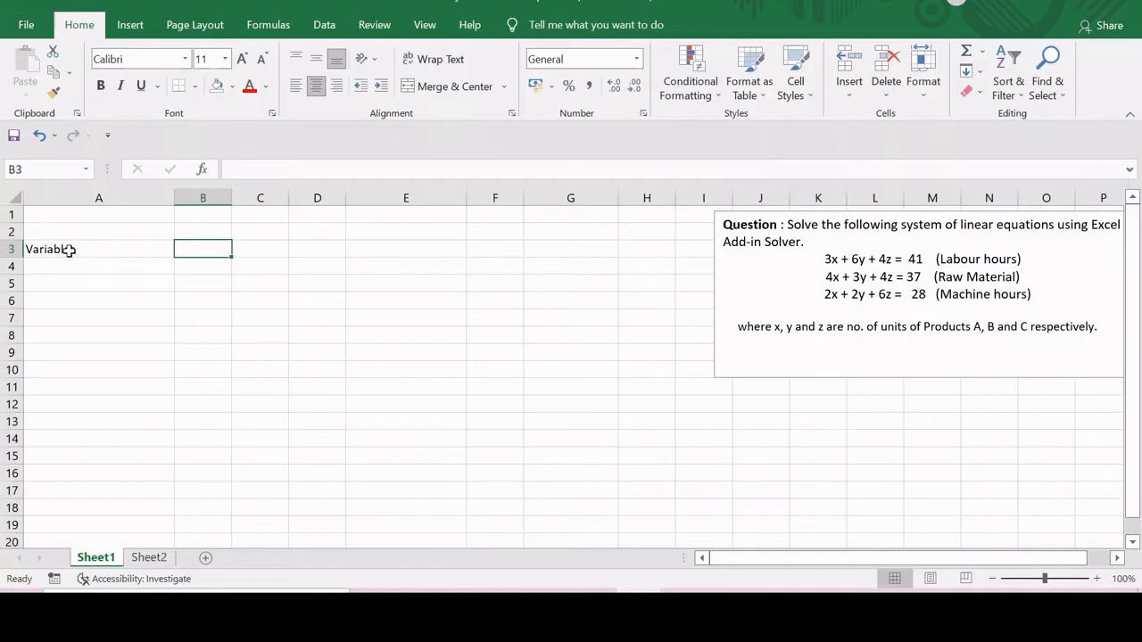
pyautogui.write('x')
pyautogui.press('Tab')
pyautogui.write('y')
pyautogui.press('Tab')
pyautogui.write('z')
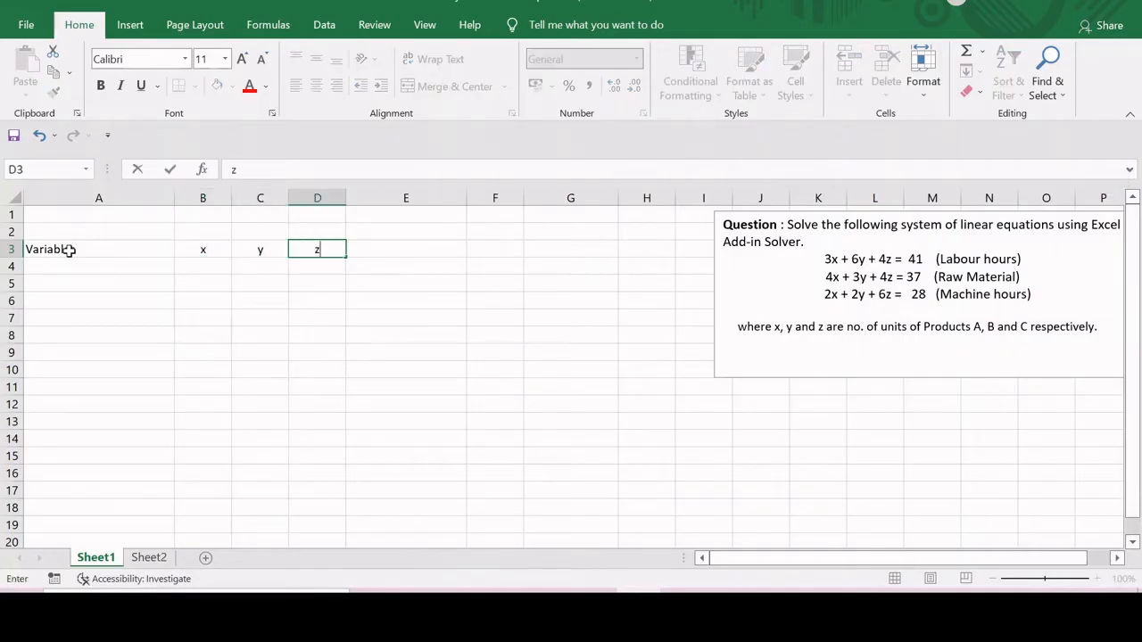
# - Label cell A4 as Values of Variables
pyautogui.press('Down')
pyautogui.press('Left')
pyautogui.press('Left')
pyautogui.press('Left')
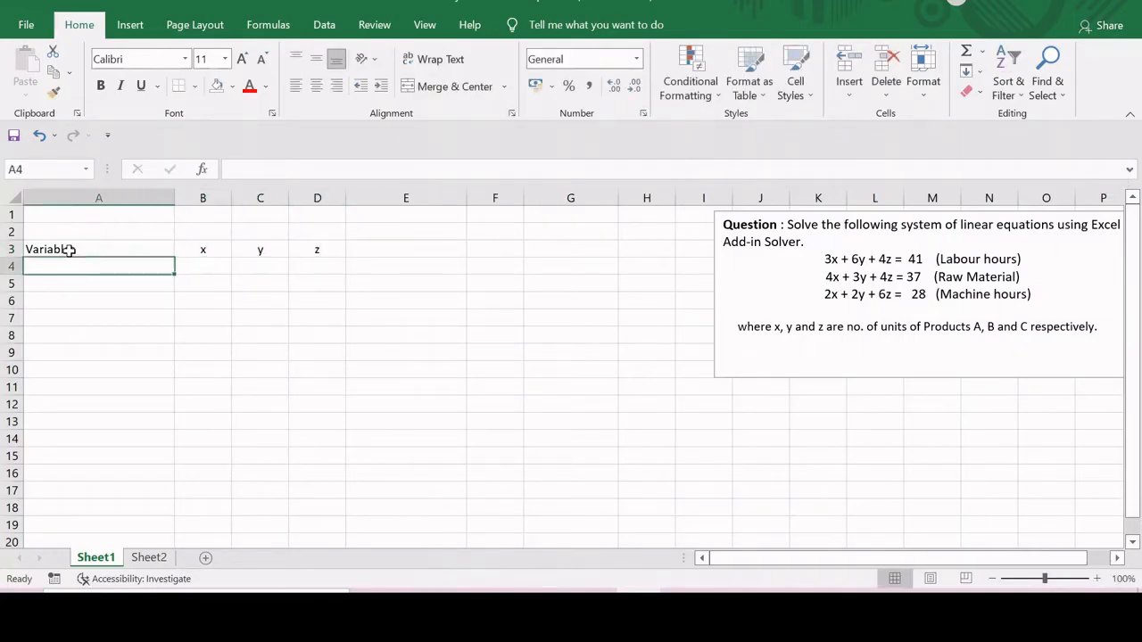
pyautogui.write('Valu')
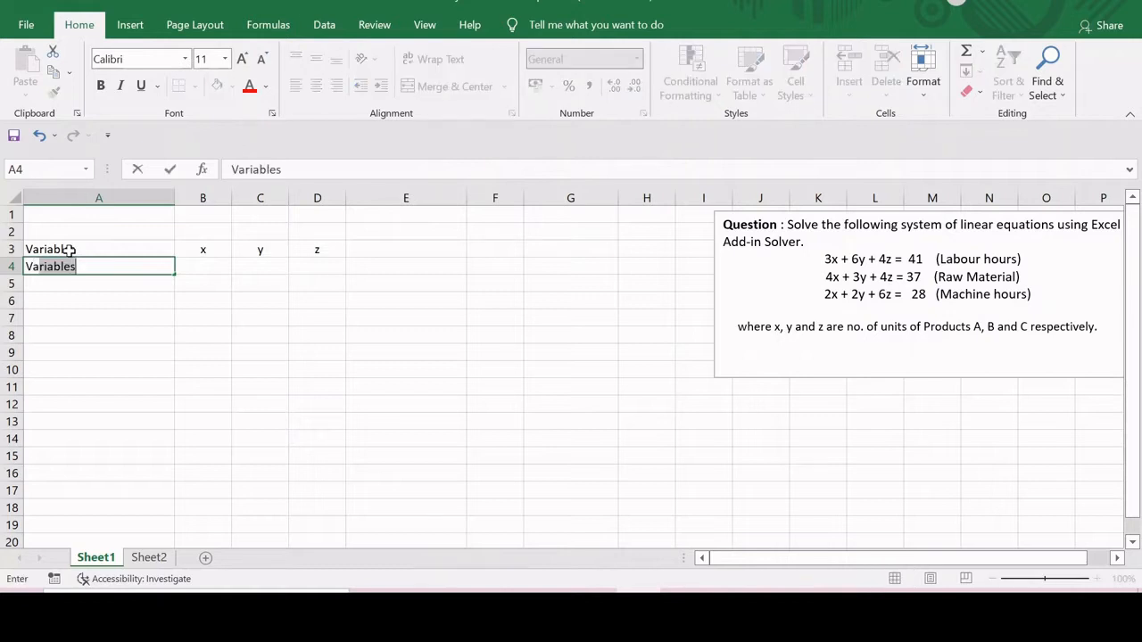
pyautogui.write('es of')
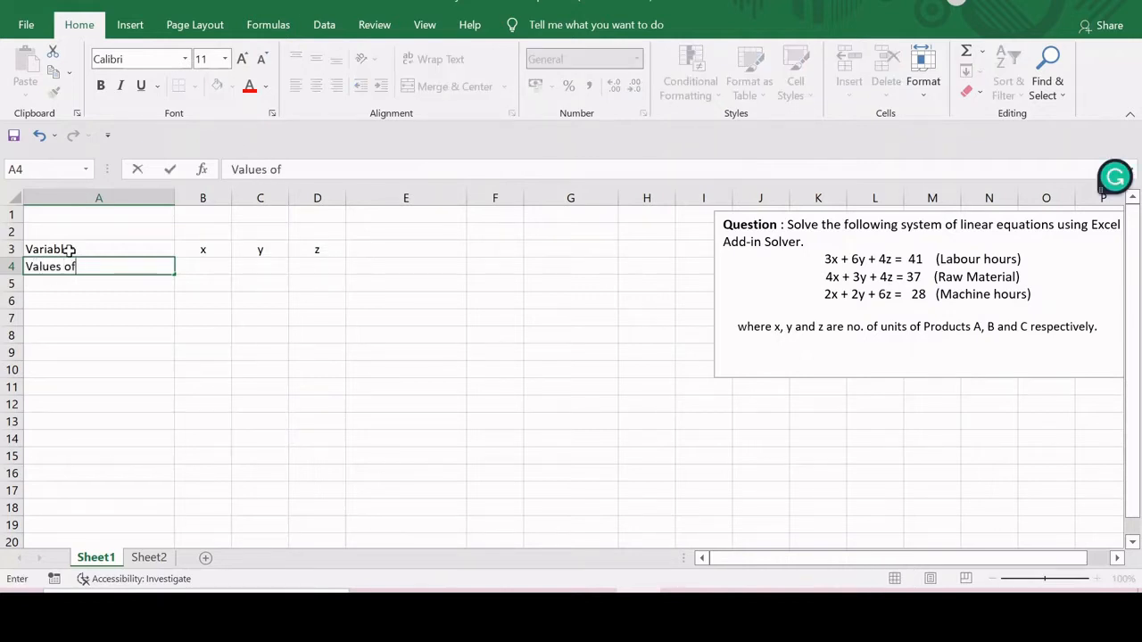
pyautogui.write(' Variables')
pyautogui.press('Tab')
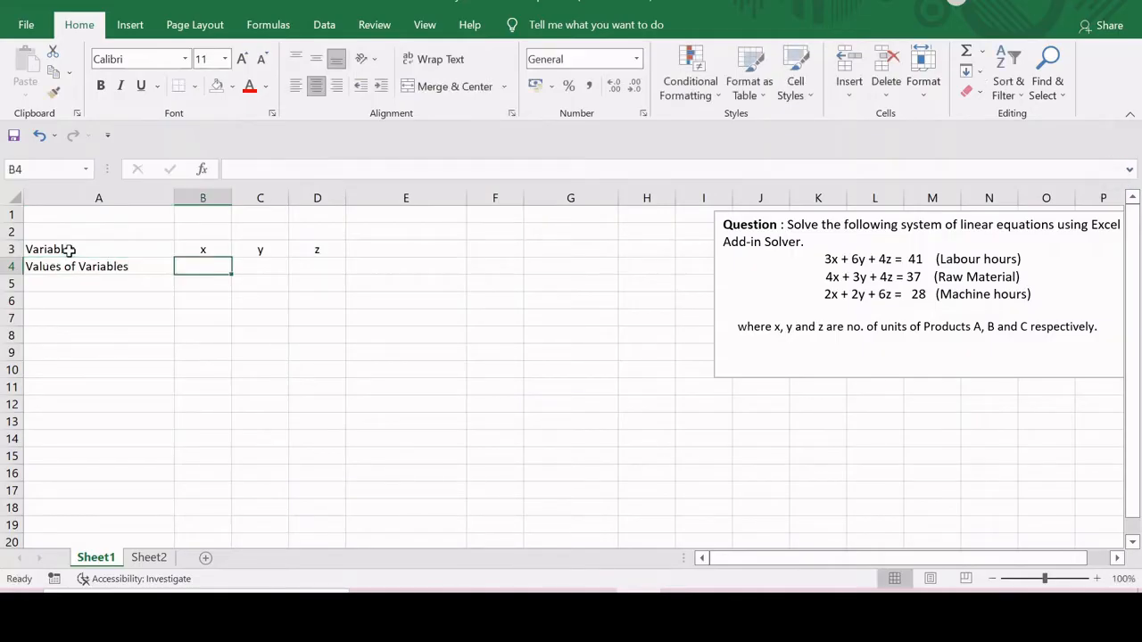
# - Shade the variable value cells B4:D4 with a light blue fill
pyautogui.moveTo(196, 268); pyautogui.dragTo(298, 270)
pyautogui.click(233, 93)
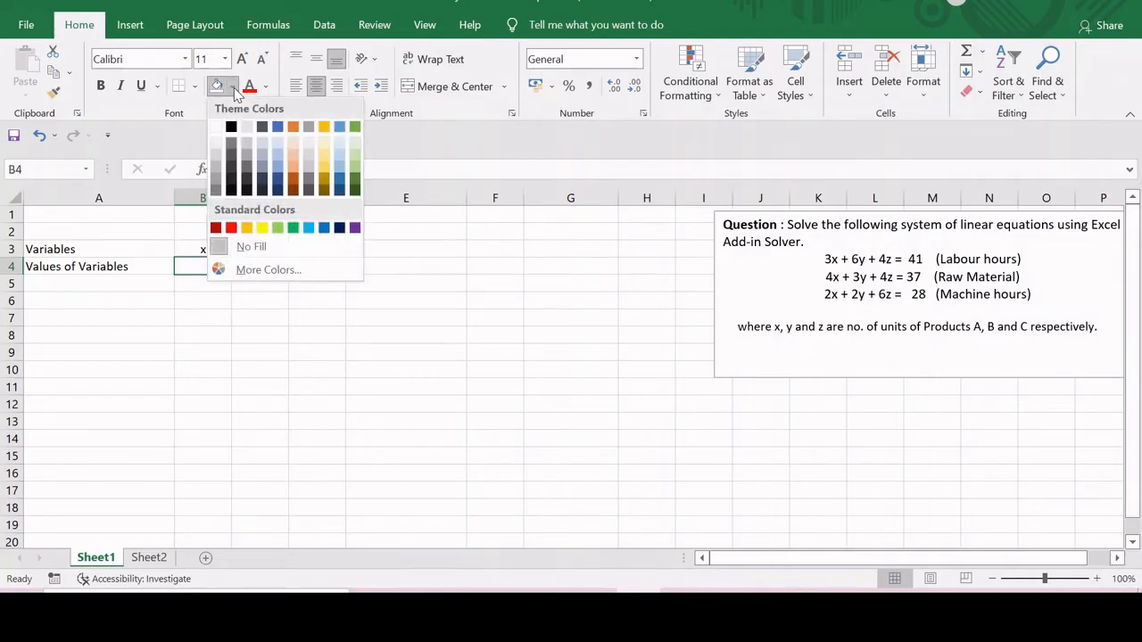
pyautogui.click(338, 157)
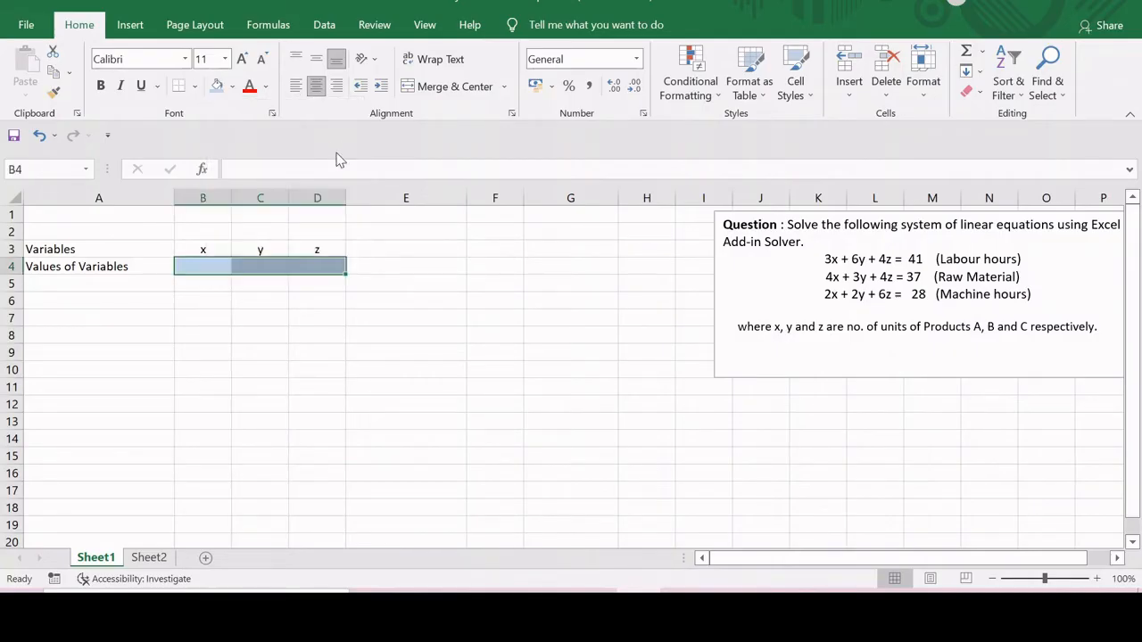
# - Enter the heading Equations/Resources in cell A6
pyautogui.click(98, 302)
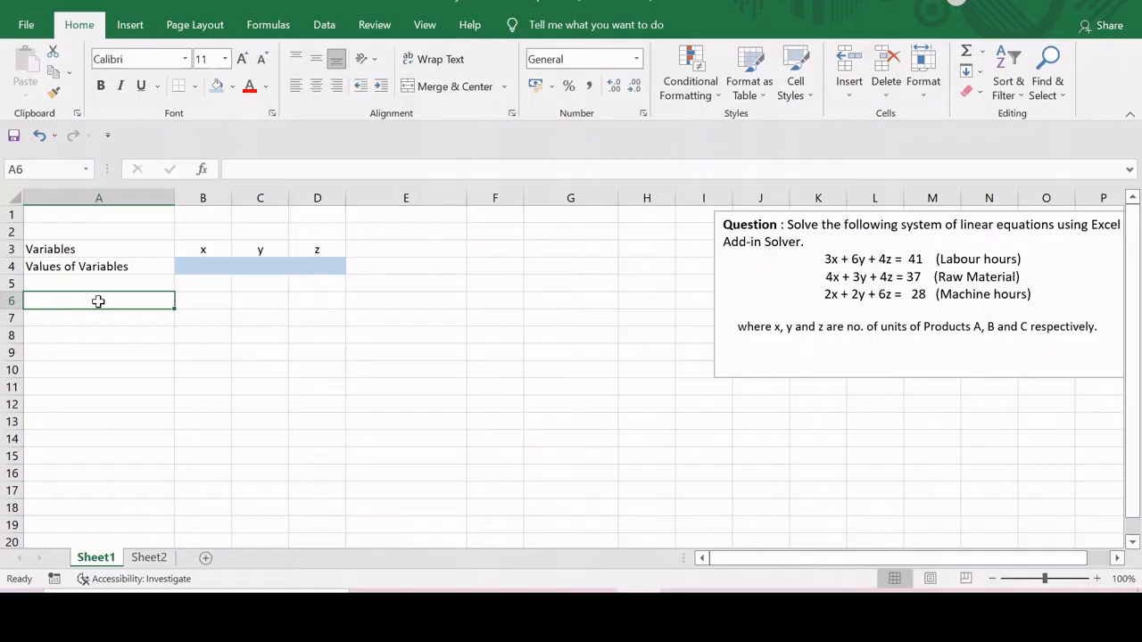
pyautogui.write('Equa')
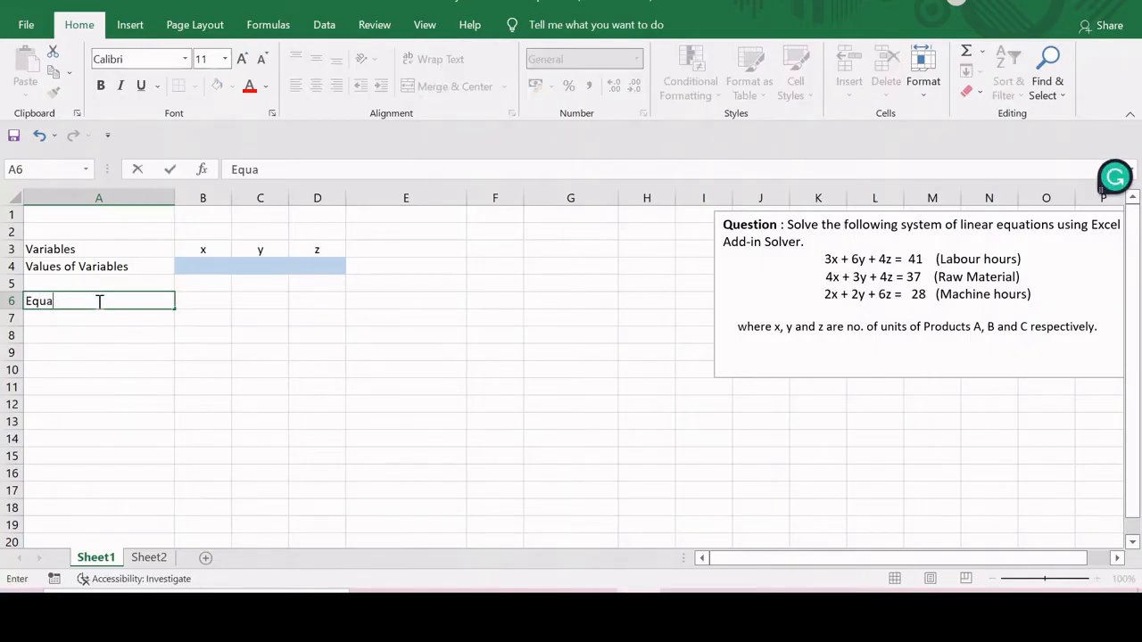
pyautogui.write('tions/Re')
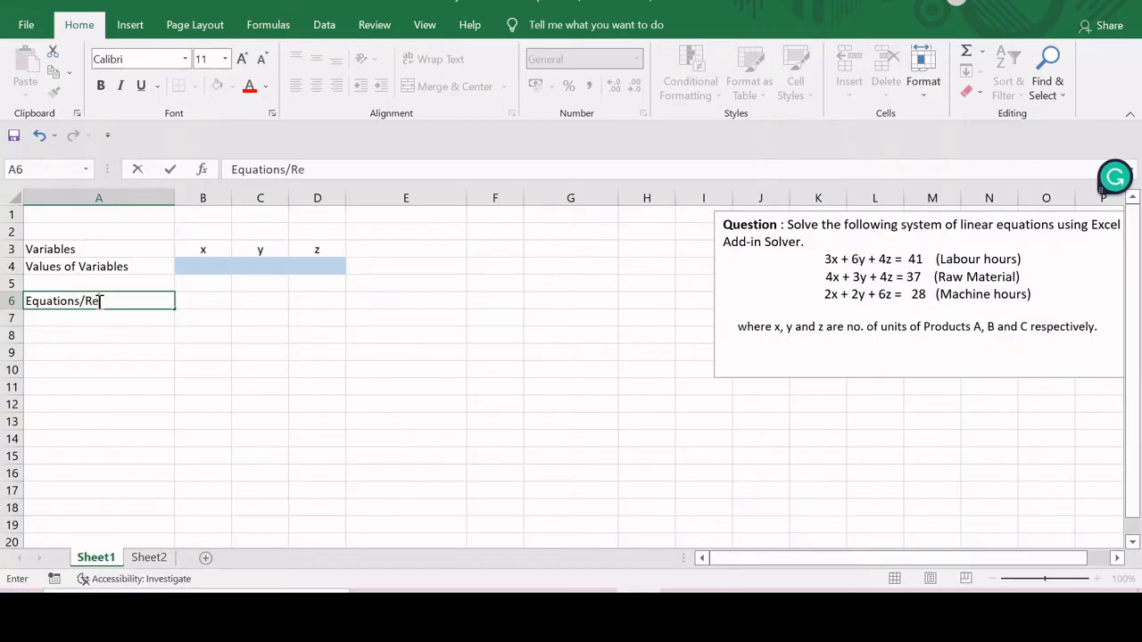
pyautogui.write('sources')
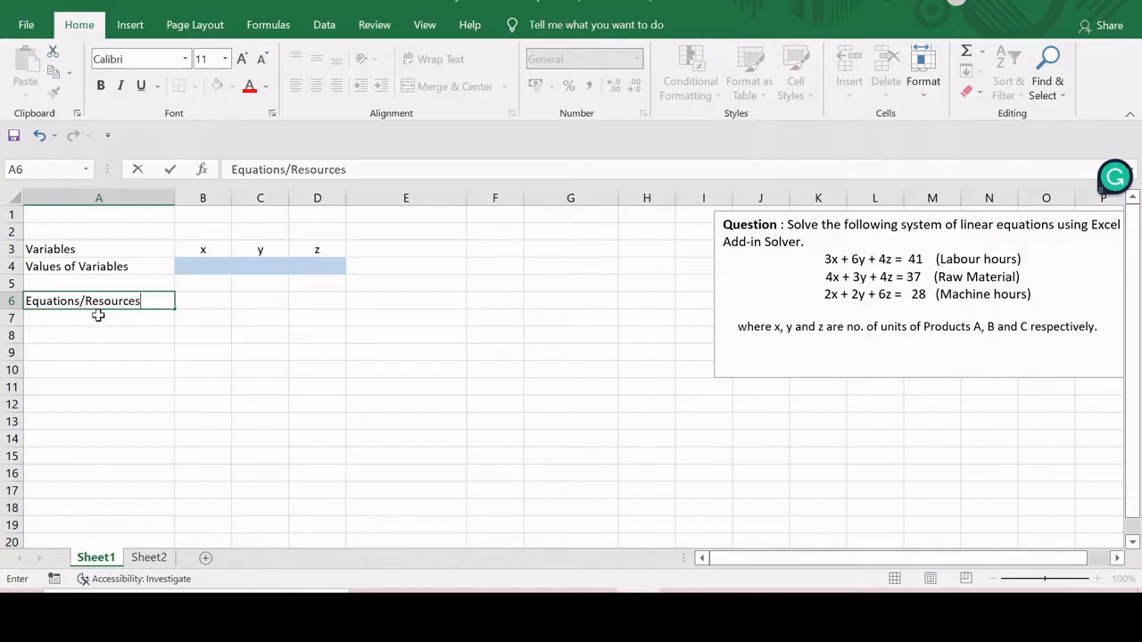
# - Enter Equation 1 in A7 and fill the series down to Equation 3 in A9
pyautogui.click(99, 318)
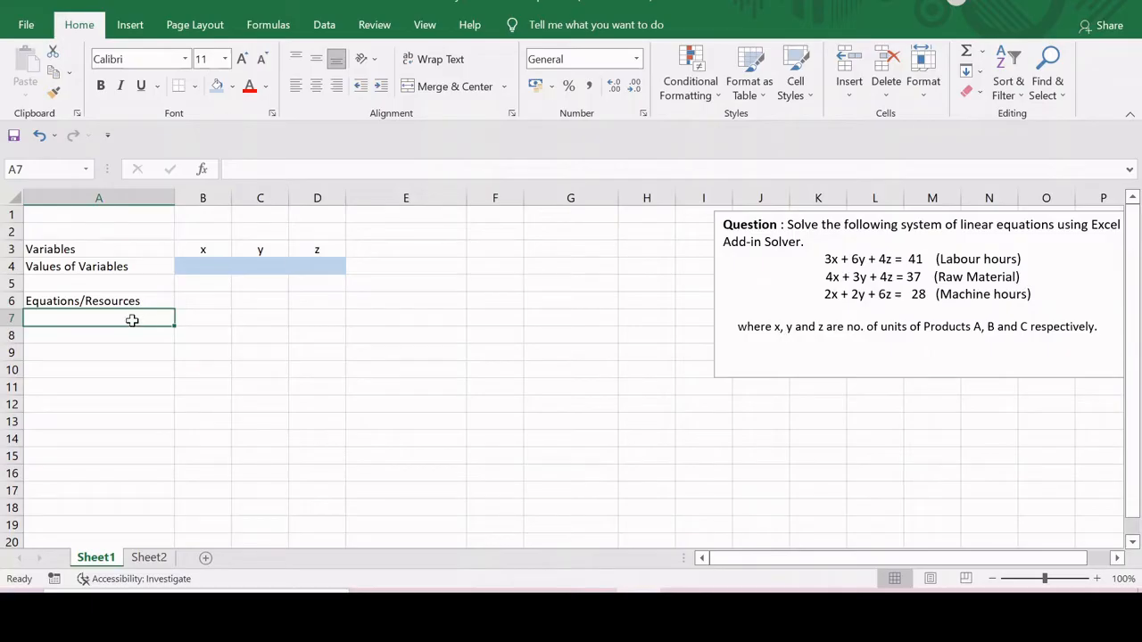
pyautogui.write('Equati')
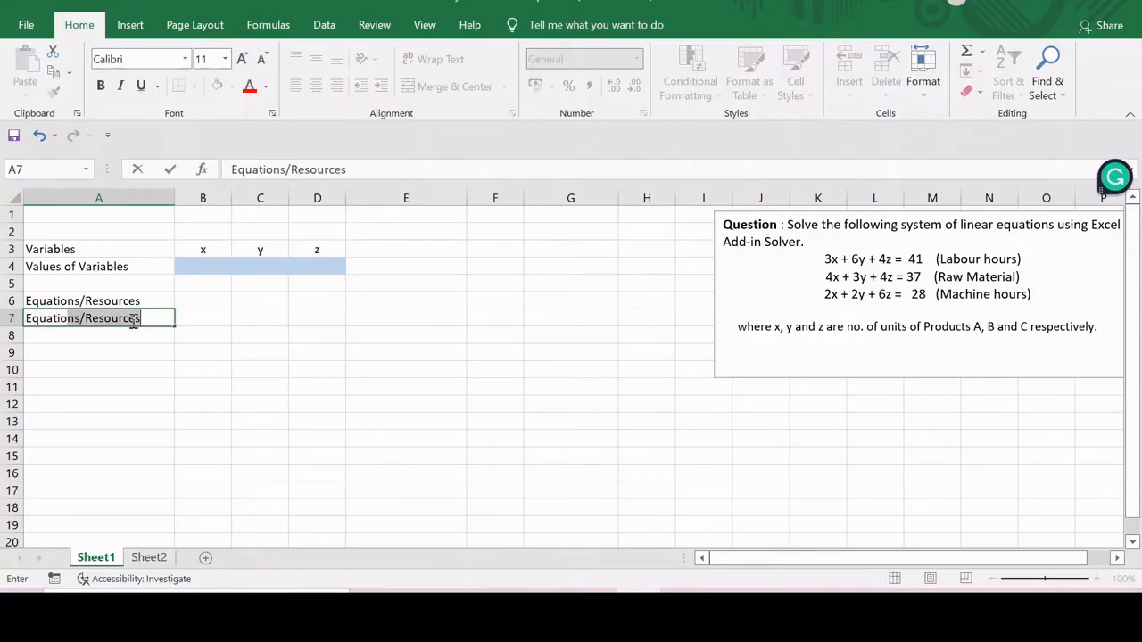
pyautogui.write('on 1')
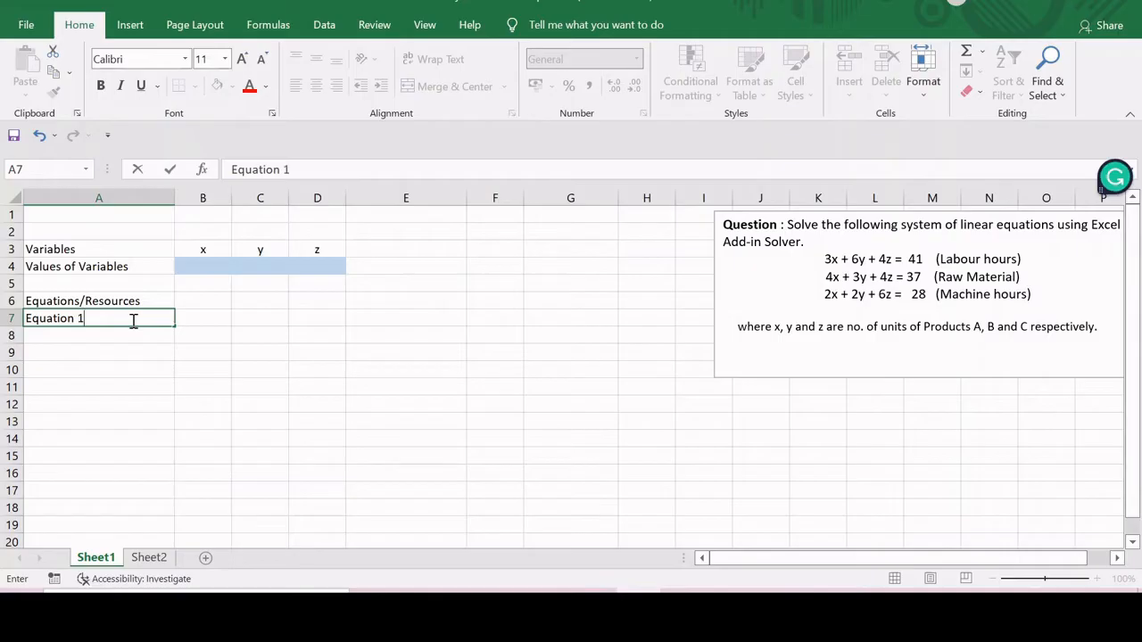
pyautogui.click(218, 353)
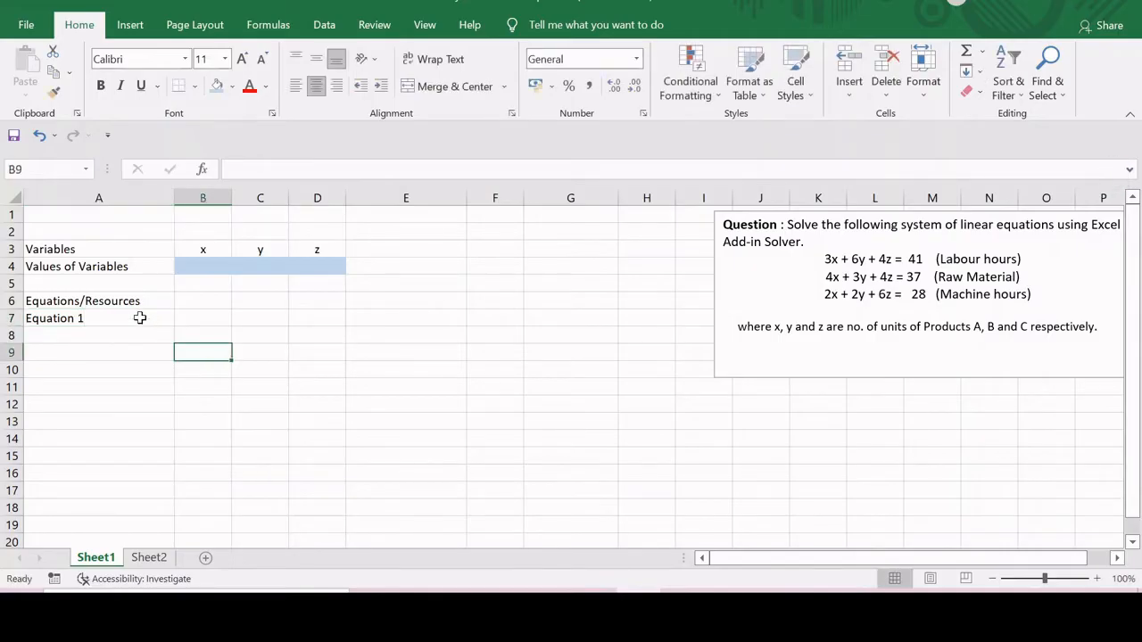
pyautogui.click(140, 318)
pyautogui.moveTo(172, 327); pyautogui.dragTo(172, 357)
# - Enter the Equation 1 coefficients 3, 6 and 4 in B7 to D7
pyautogui.click(211, 320)
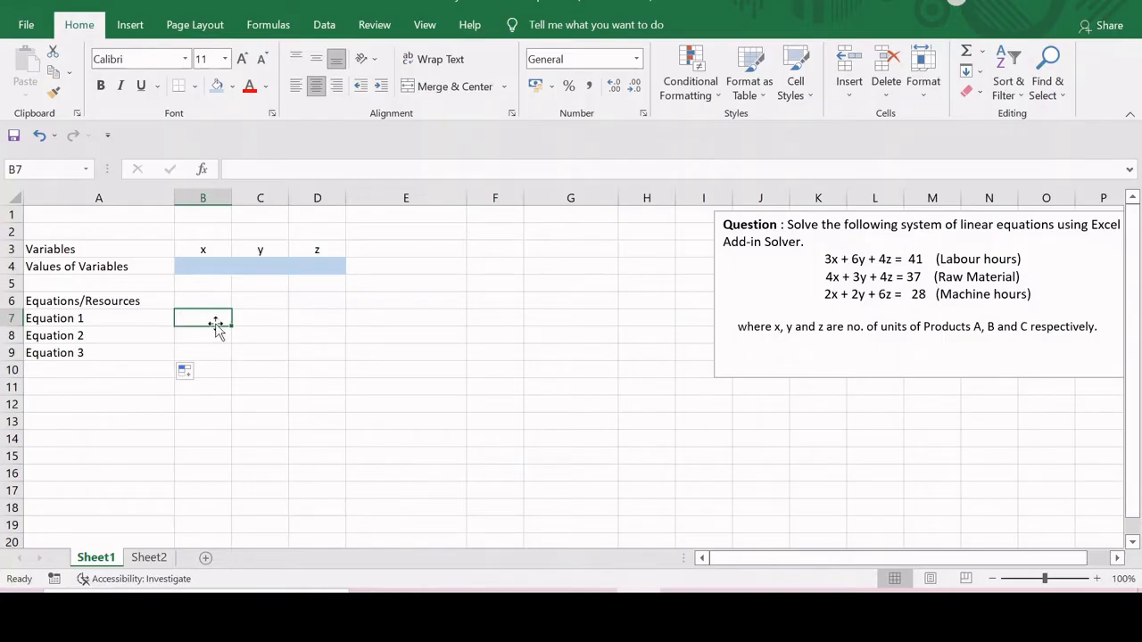
pyautogui.write('3')
pyautogui.press('Tab')
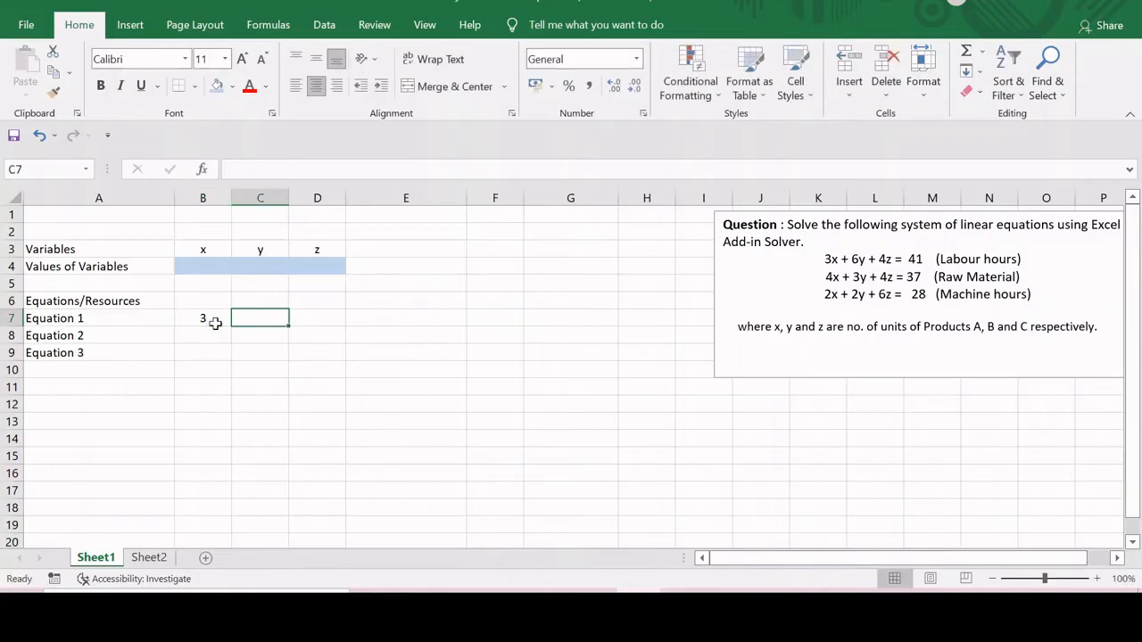
pyautogui.write('6')
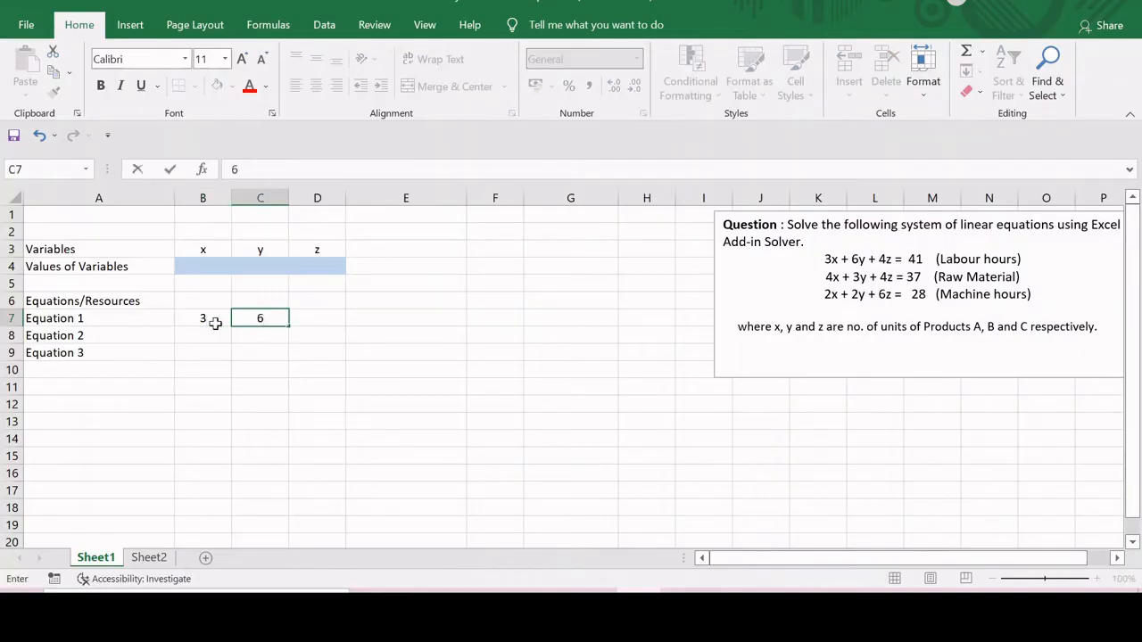
pyautogui.press('Tab')
pyautogui.write('4')
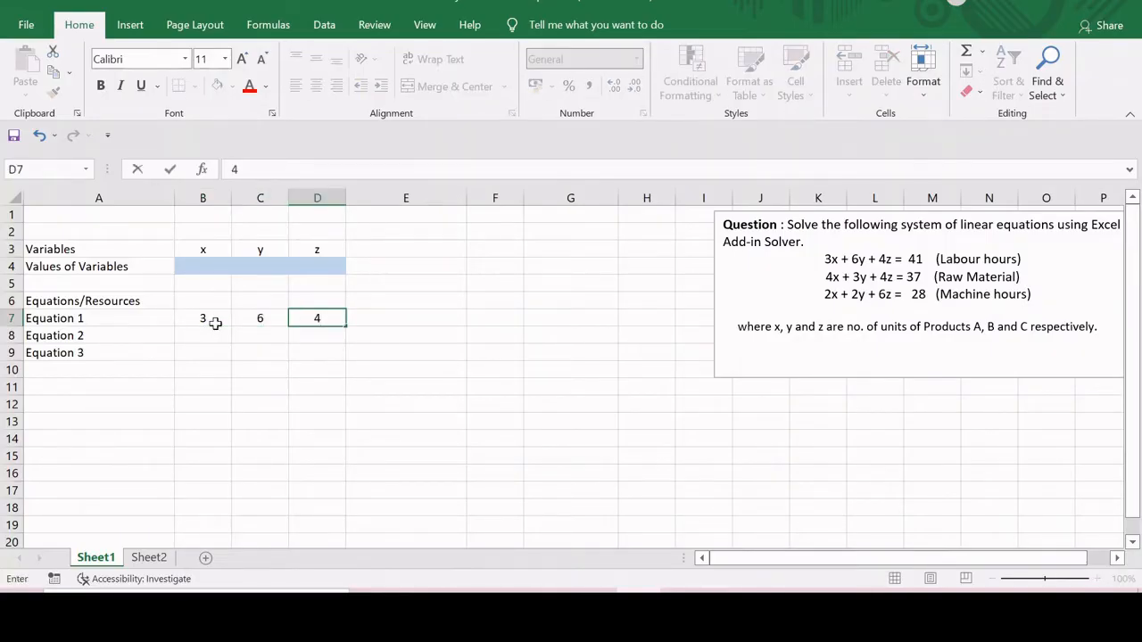
pyautogui.press('Return')
# - Enter the Equation 2 coefficients 4, 3 and 4 in B8 to D8
pyautogui.click(219, 332)
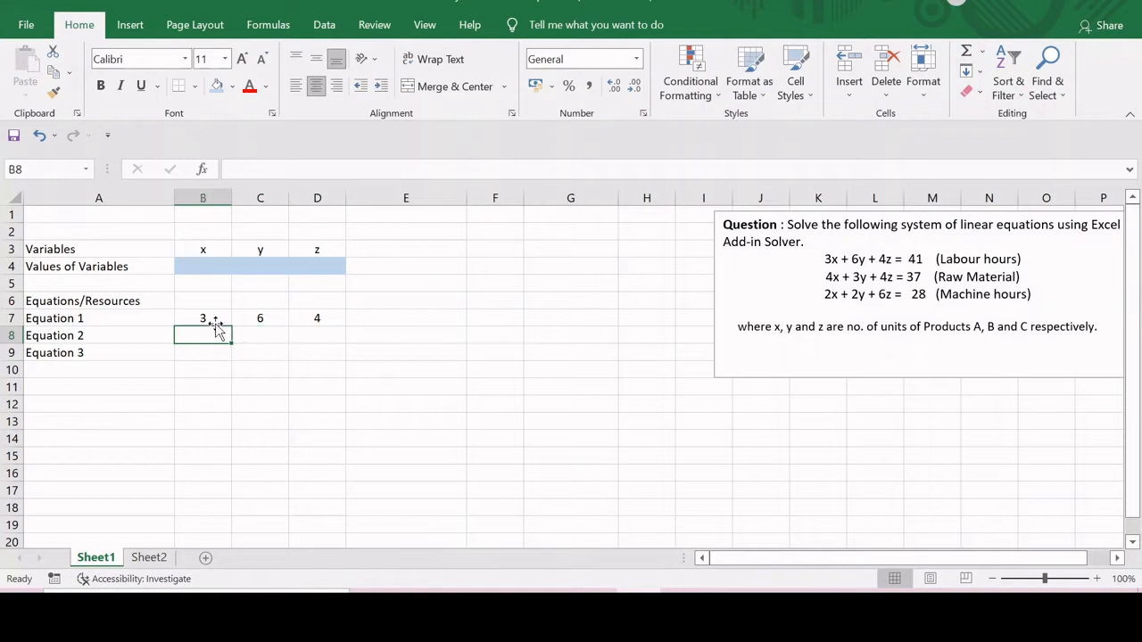
pyautogui.write('4')
pyautogui.press('Tab')
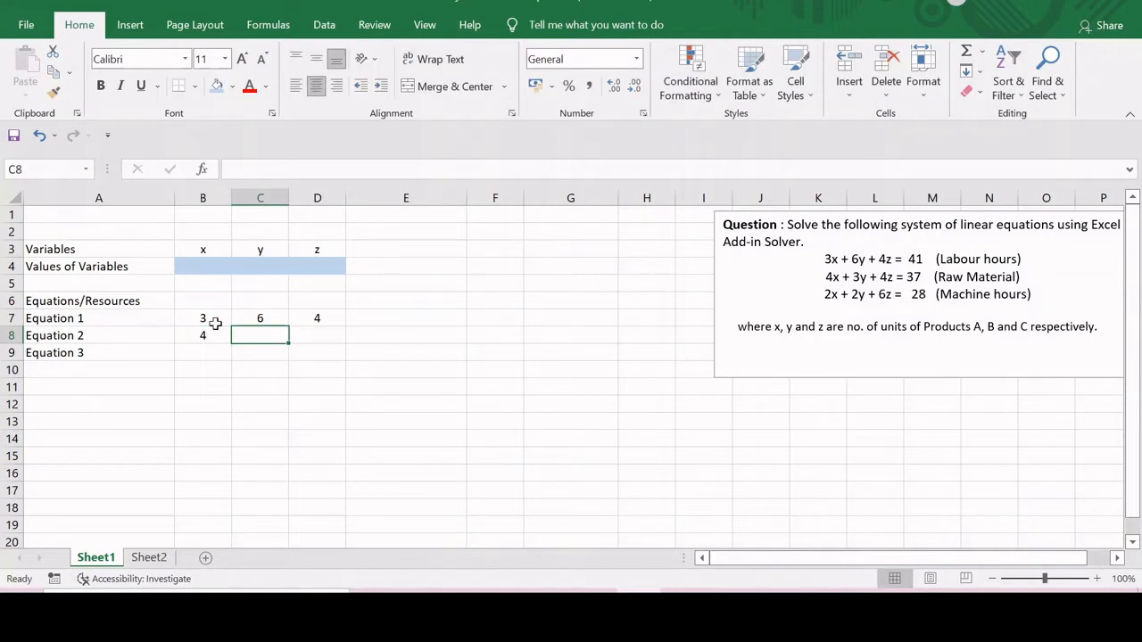
pyautogui.write('3')
pyautogui.press('Tab')
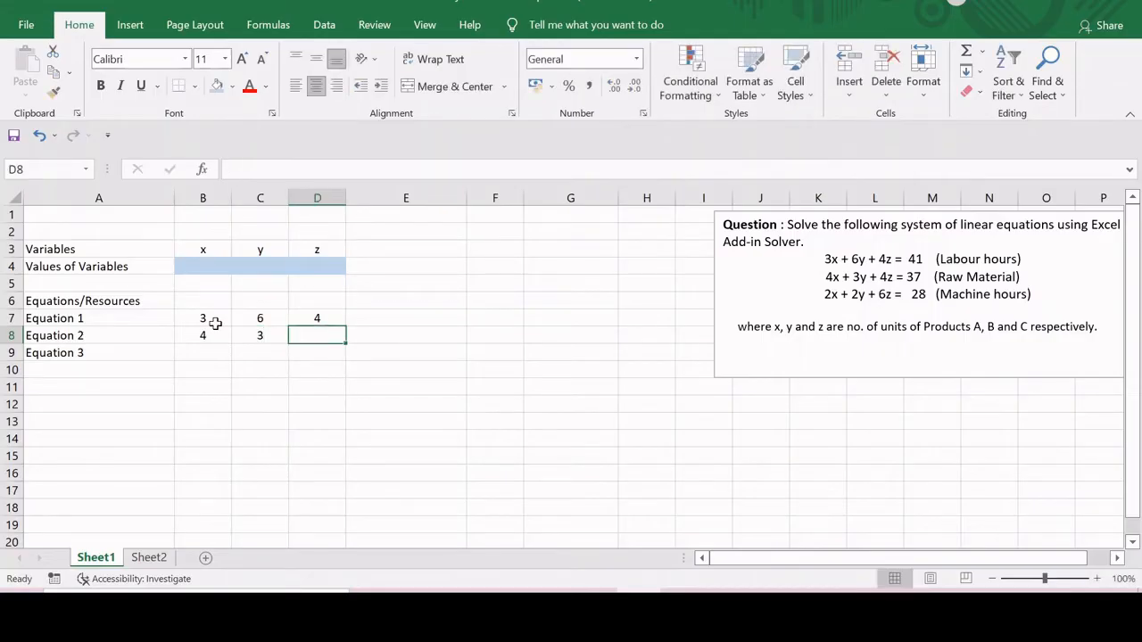
pyautogui.write('4')
pyautogui.press('Return')
# - Enter the Equation 3 coefficients 2, 2 and 6 in B9 to D9
pyautogui.press('Left')
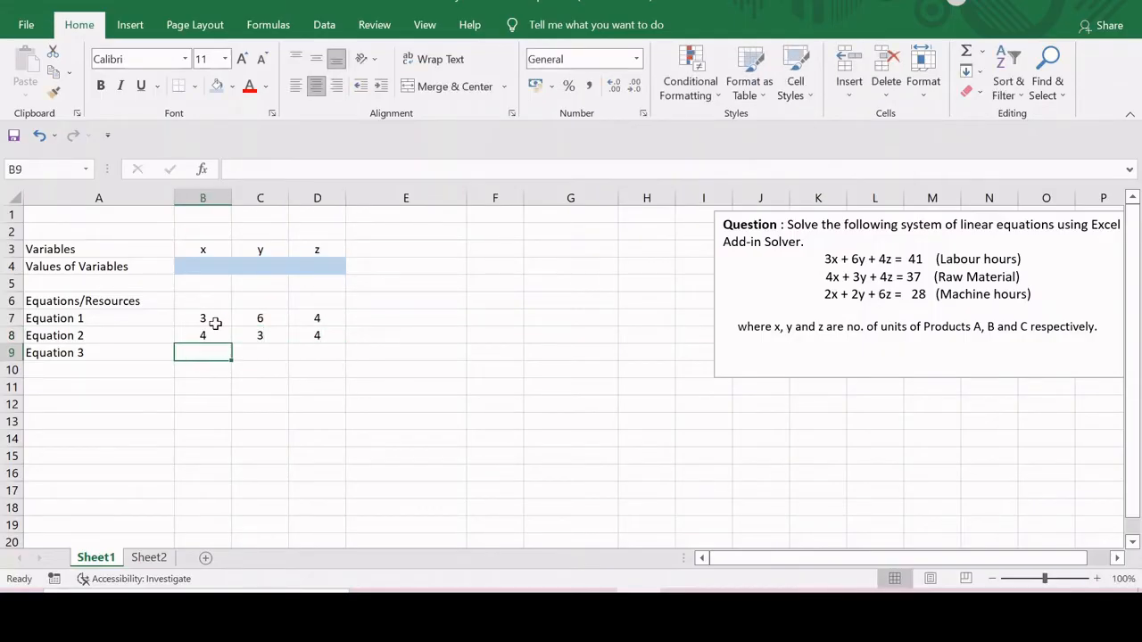
pyautogui.write('2')
pyautogui.press('Tab')
pyautogui.write('2')
pyautogui.press('Tab')
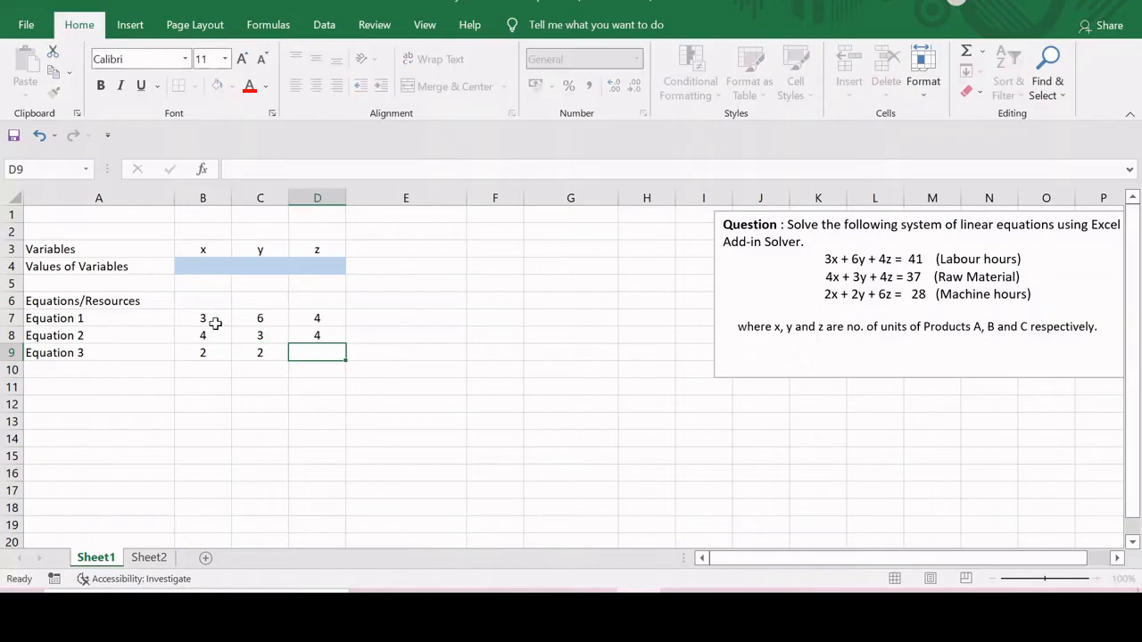
pyautogui.write('6')
pyautogui.click(392, 337)
# - Enter the column heading Availability/RH.S in cell G6
pyautogui.click(561, 302)
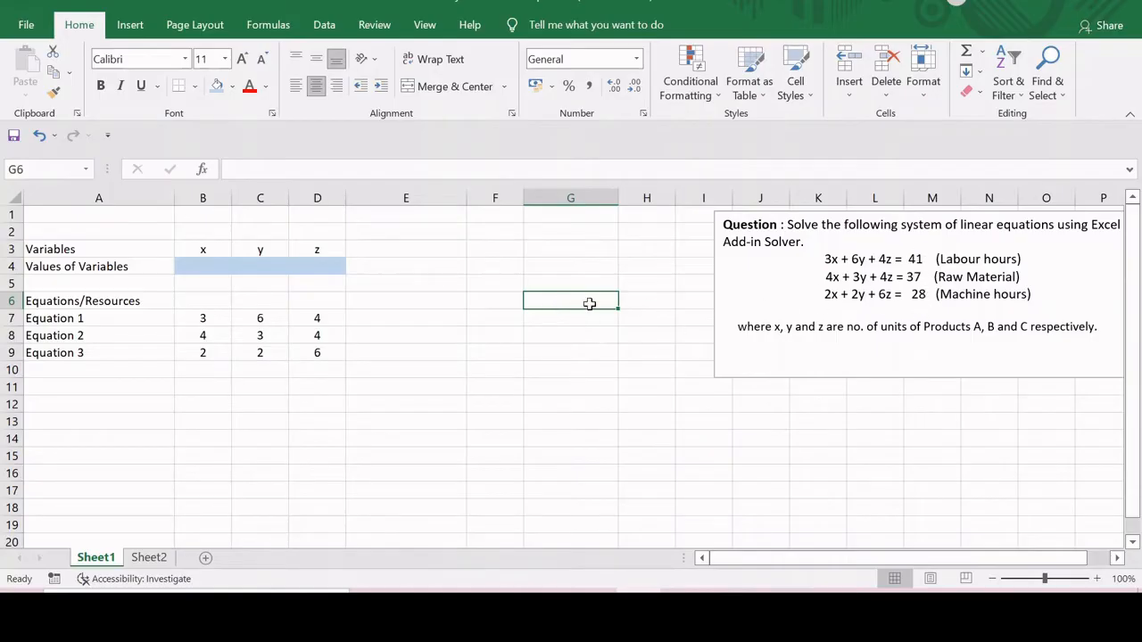
pyautogui.write('aVAI')
pyautogui.press('BackSpace')
pyautogui.press('BackSpace')
pyautogui.press('BackSpace')
pyautogui.press('BackSpace')
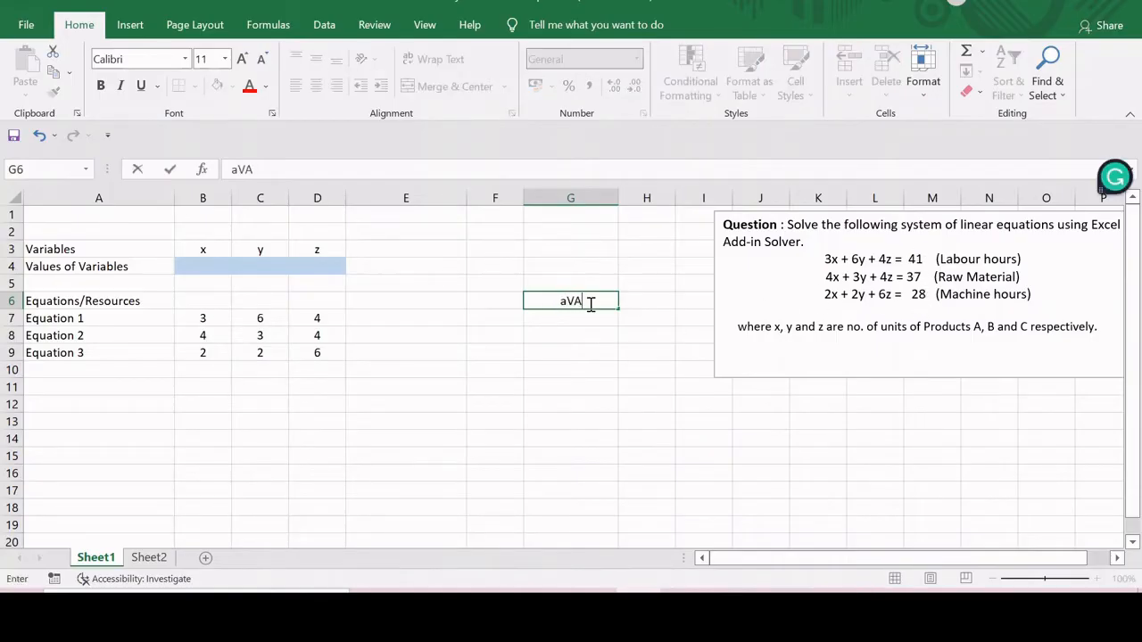
pyautogui.write('Availa')
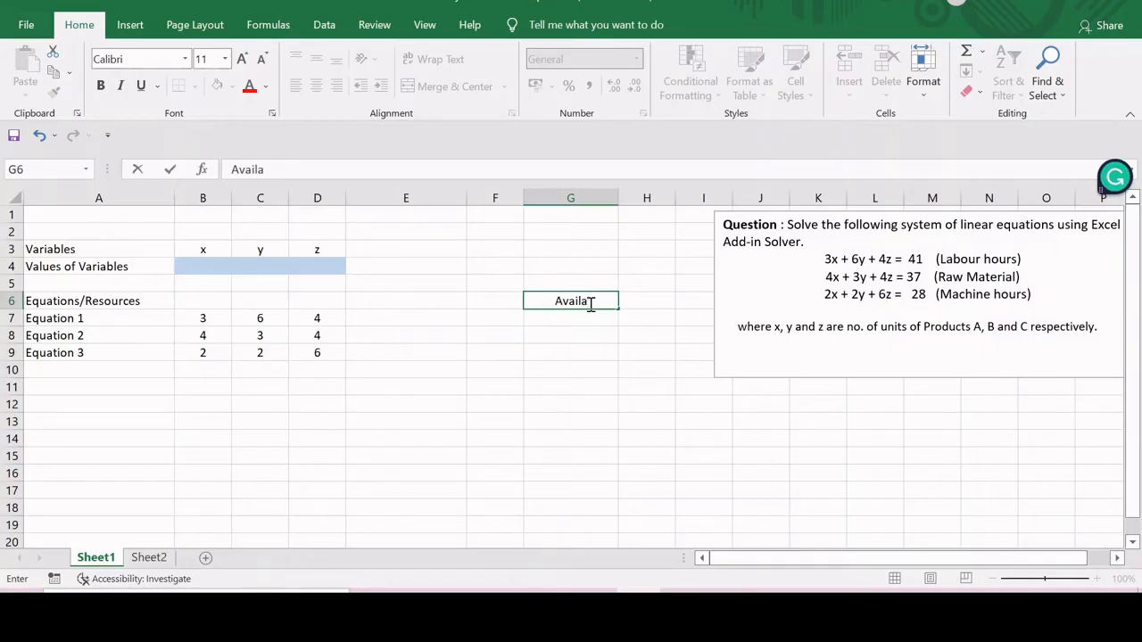
pyautogui.write('bility/R')
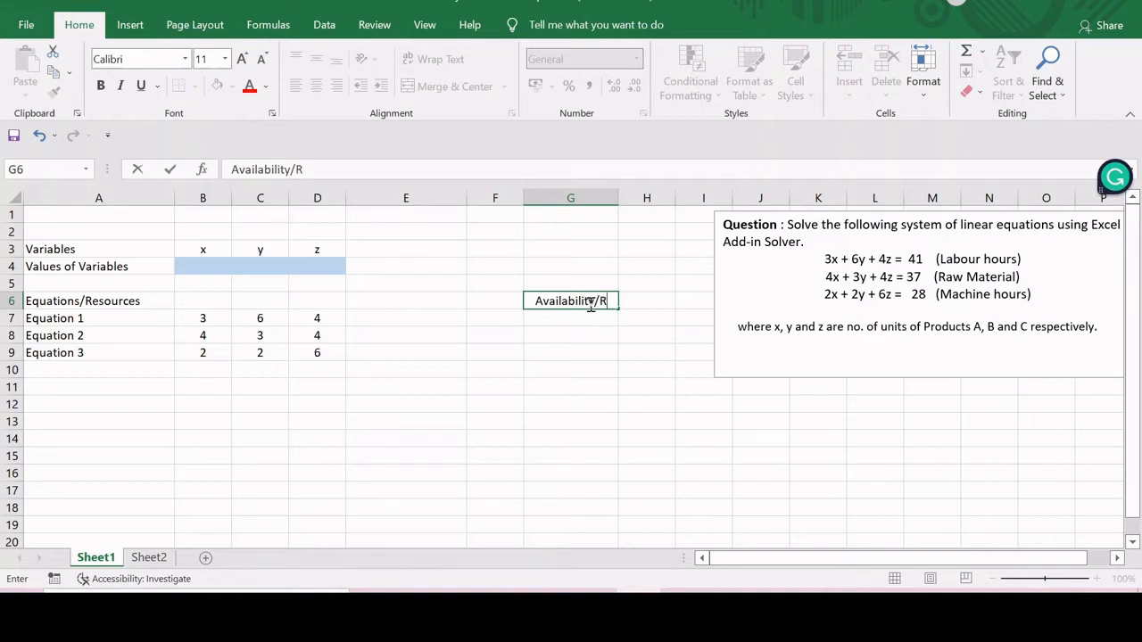
pyautogui.write('H.S')
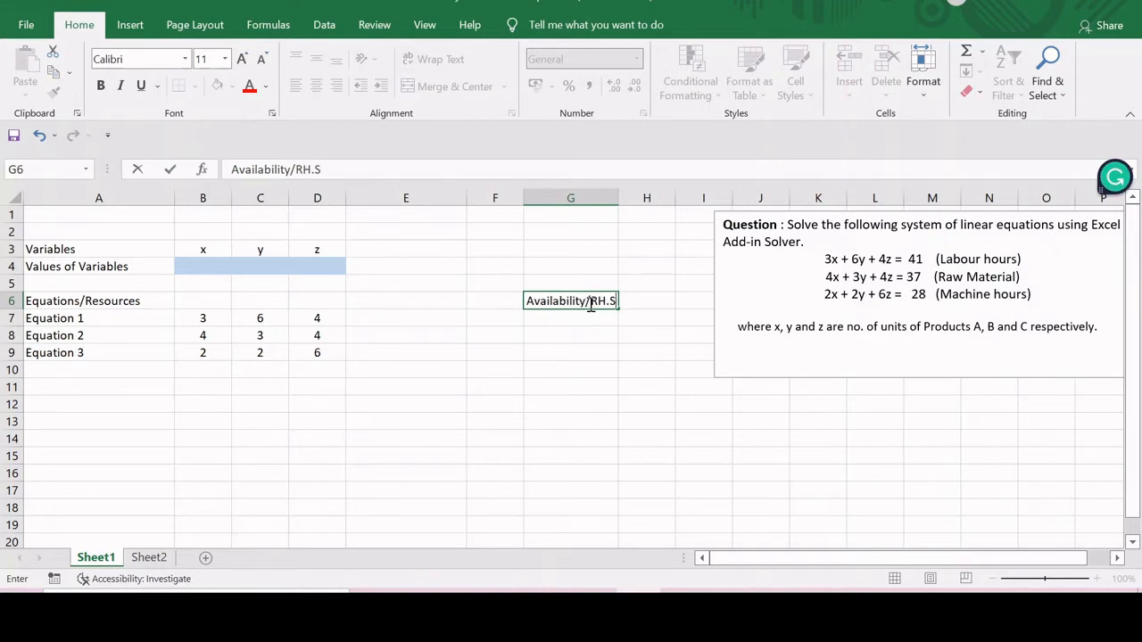
pyautogui.press('Return')
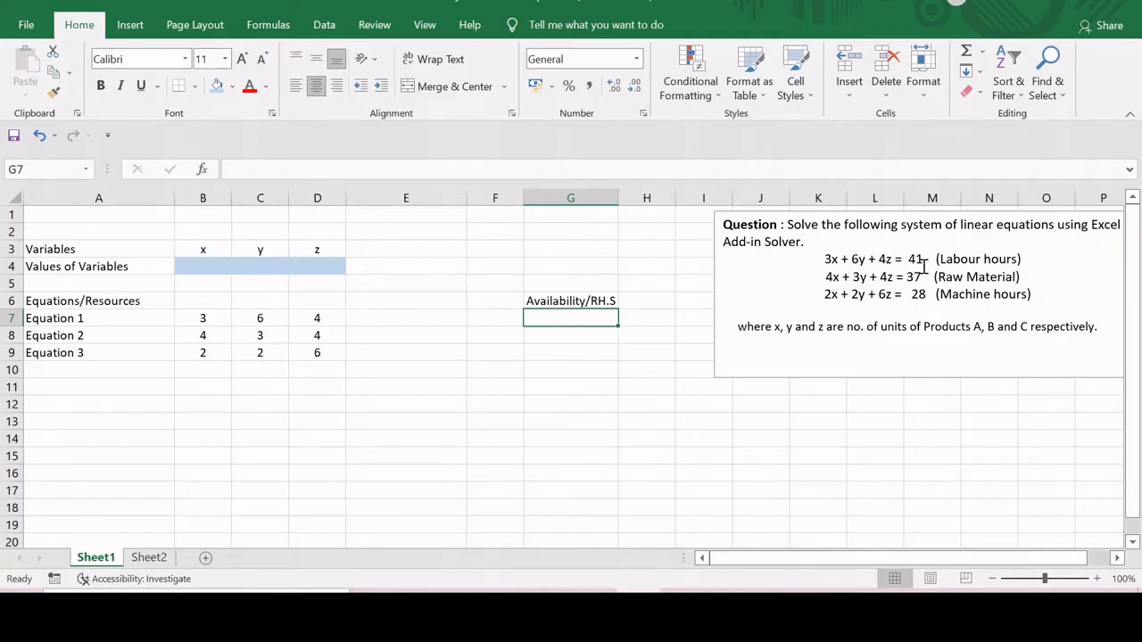
# - Enter the right-hand-side values 41, 37 and 28 for Equations 1 to 3 in G7 to G9
pyautogui.write('41')
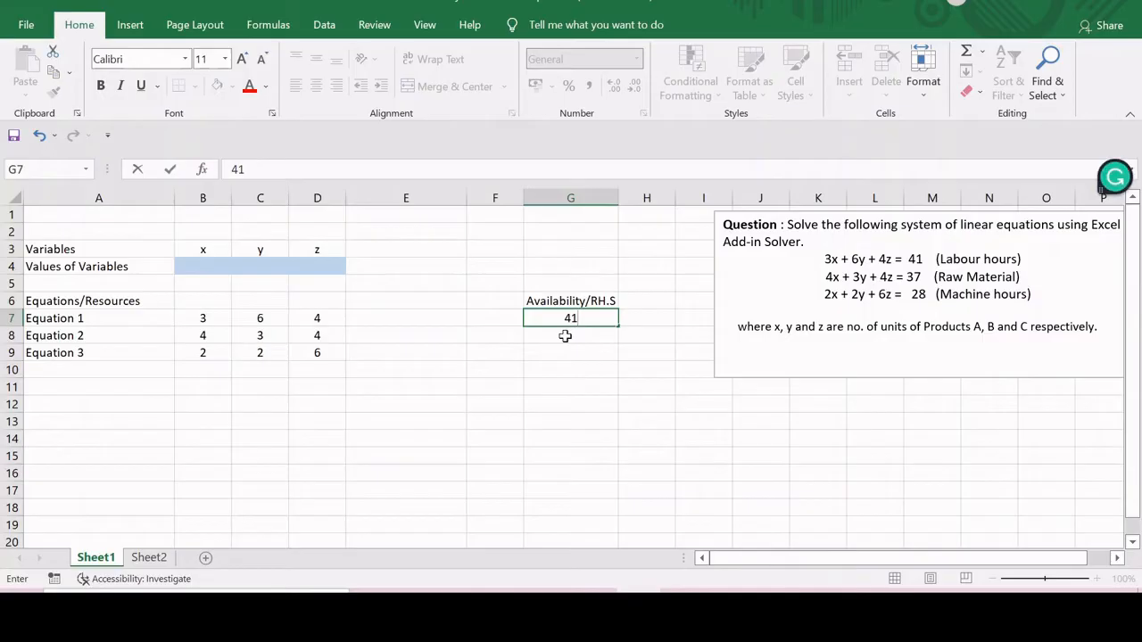
pyautogui.press('Return')
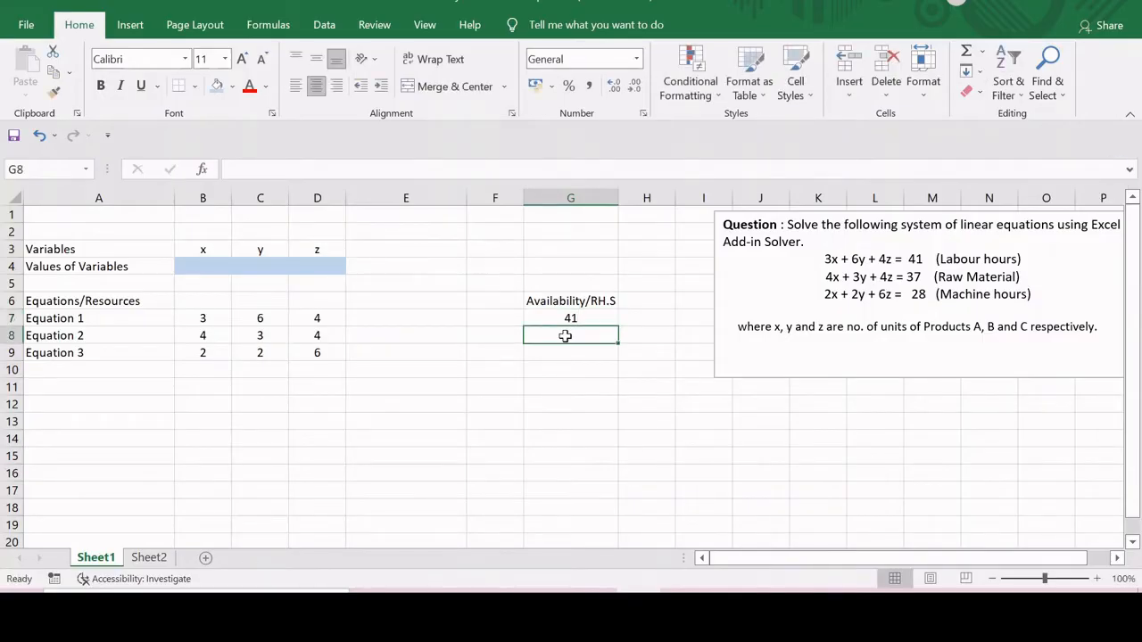
pyautogui.write('37')
pyautogui.press('Return')
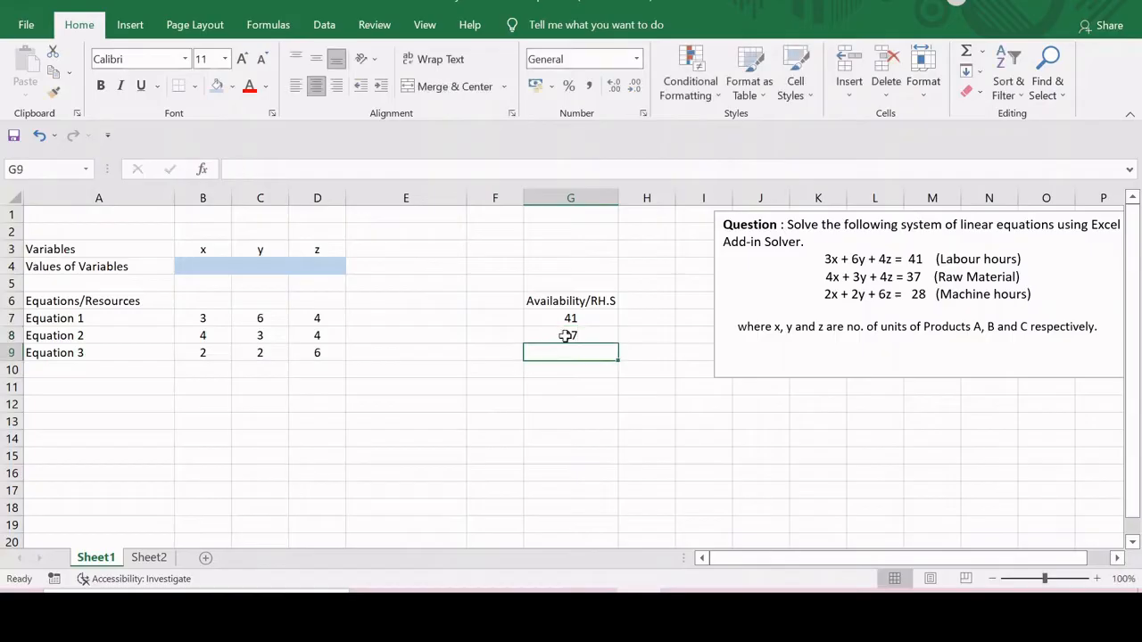
pyautogui.write('28')
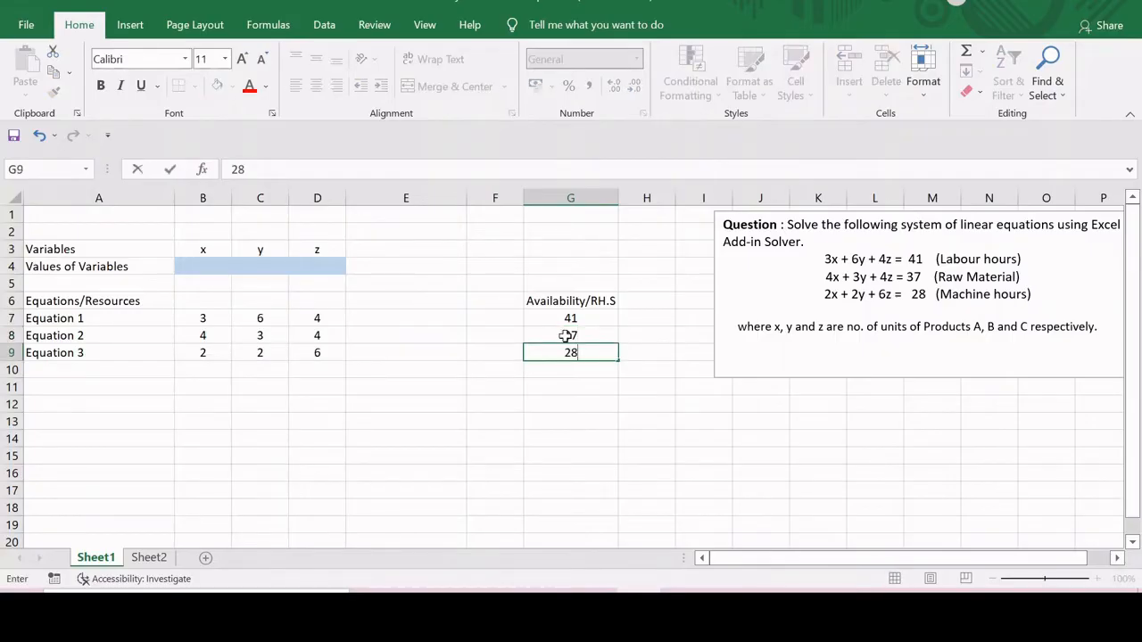
pyautogui.press('Return')
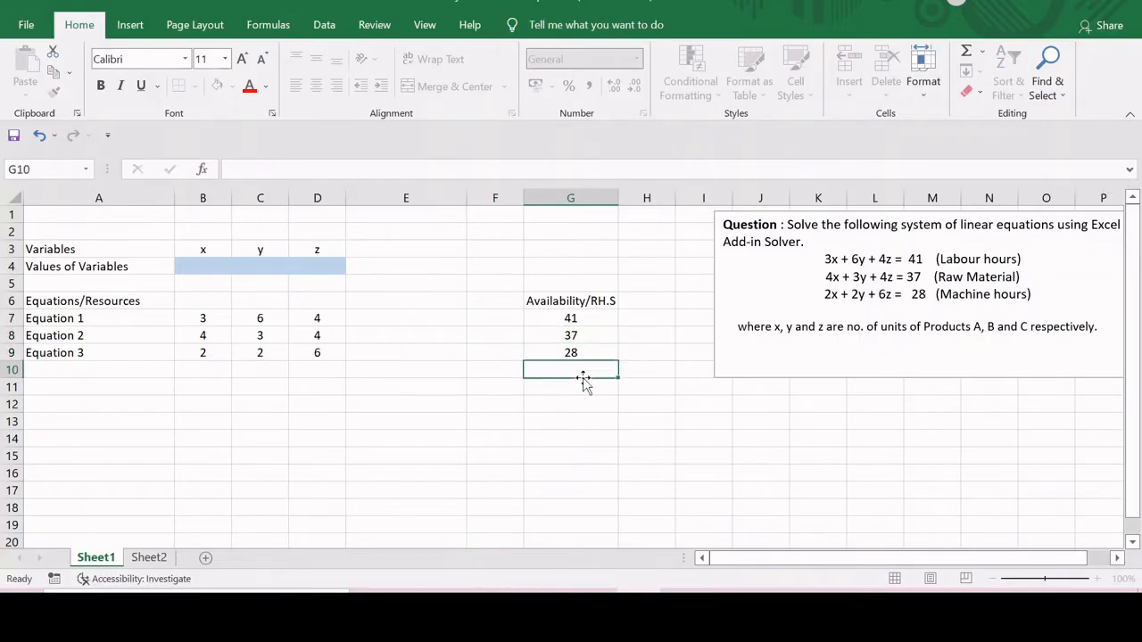
# - Enter the column heading Consumption/L.H.S in cell E6
pyautogui.click(420, 303)
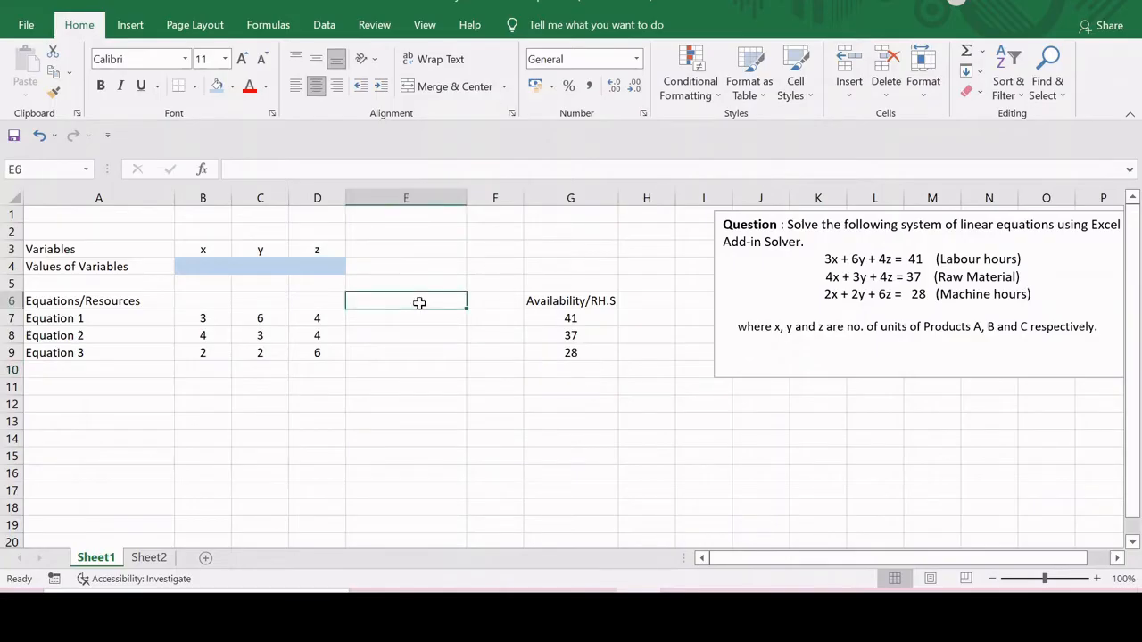
pyautogui.write('C')
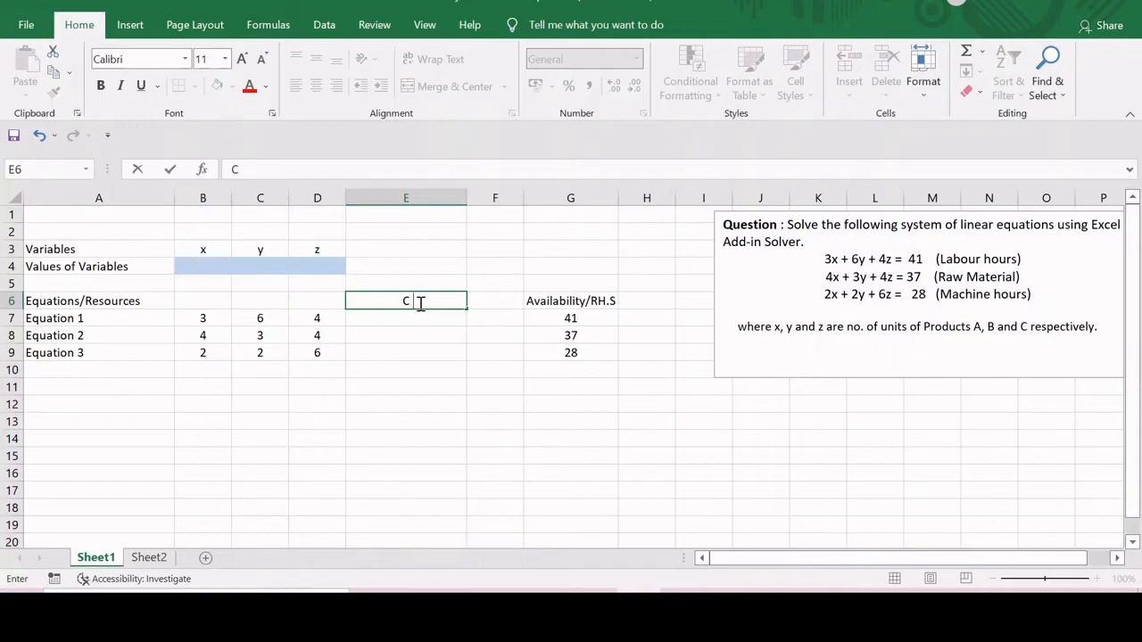
pyautogui.write('onsumpti')
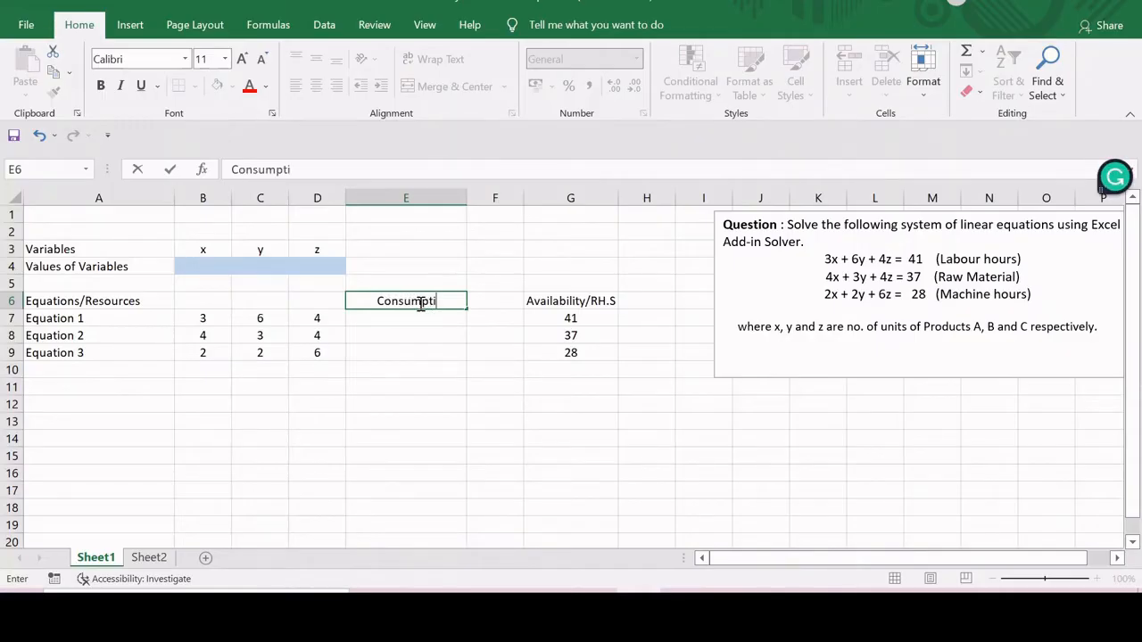
pyautogui.write('on/')
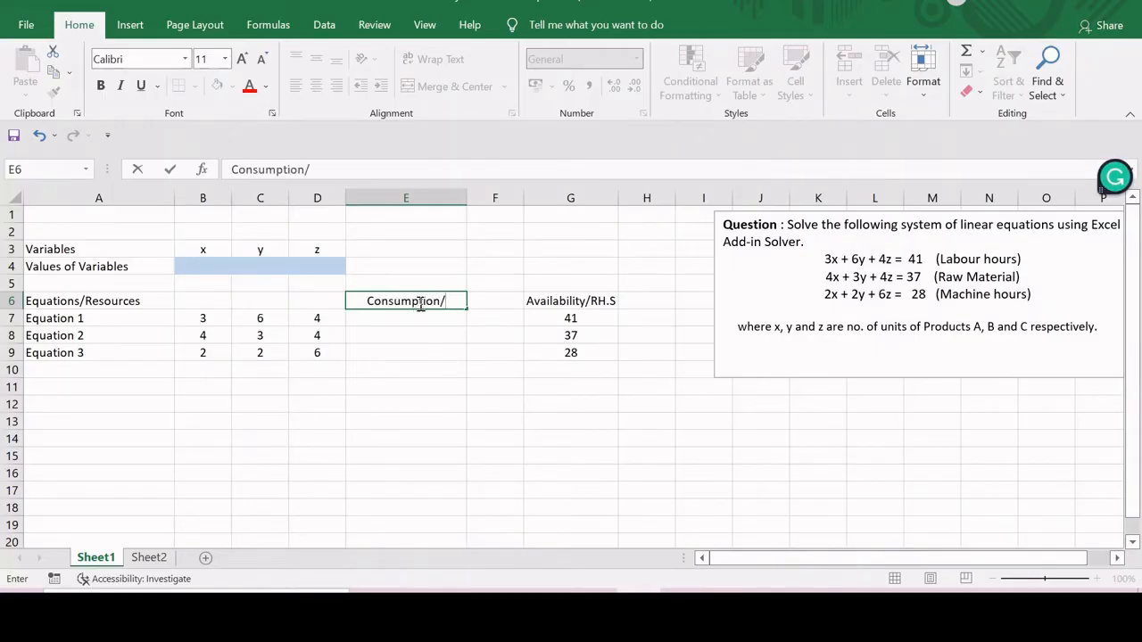
pyautogui.write('L.S')
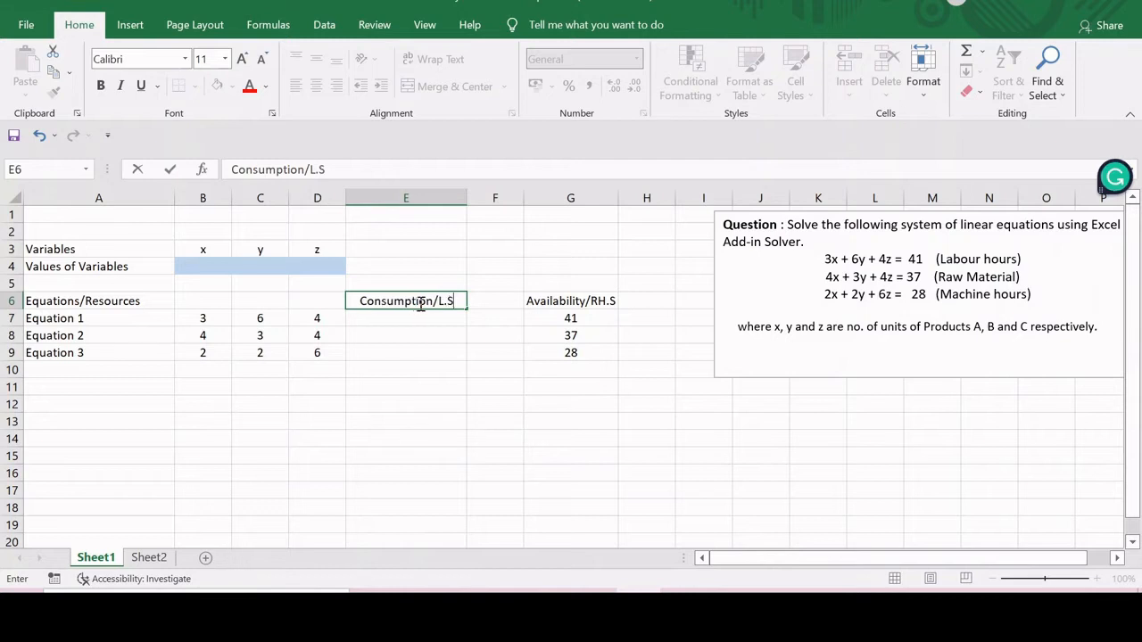
pyautogui.press('BackSpace')
pyautogui.write('H.')
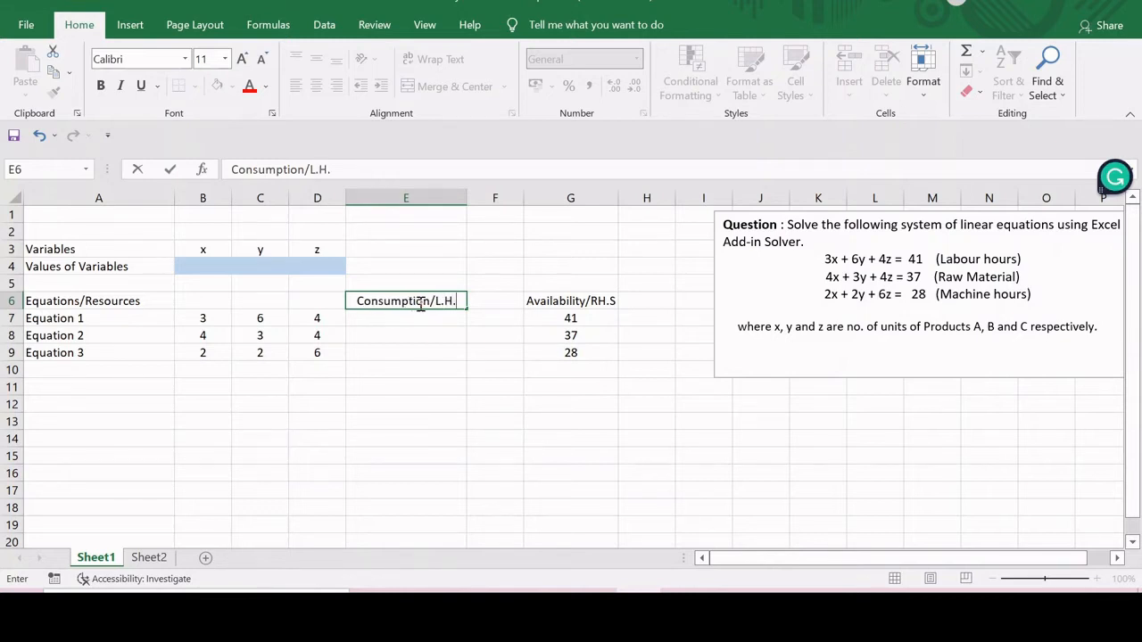
pyautogui.write('S')
pyautogui.press('Return')
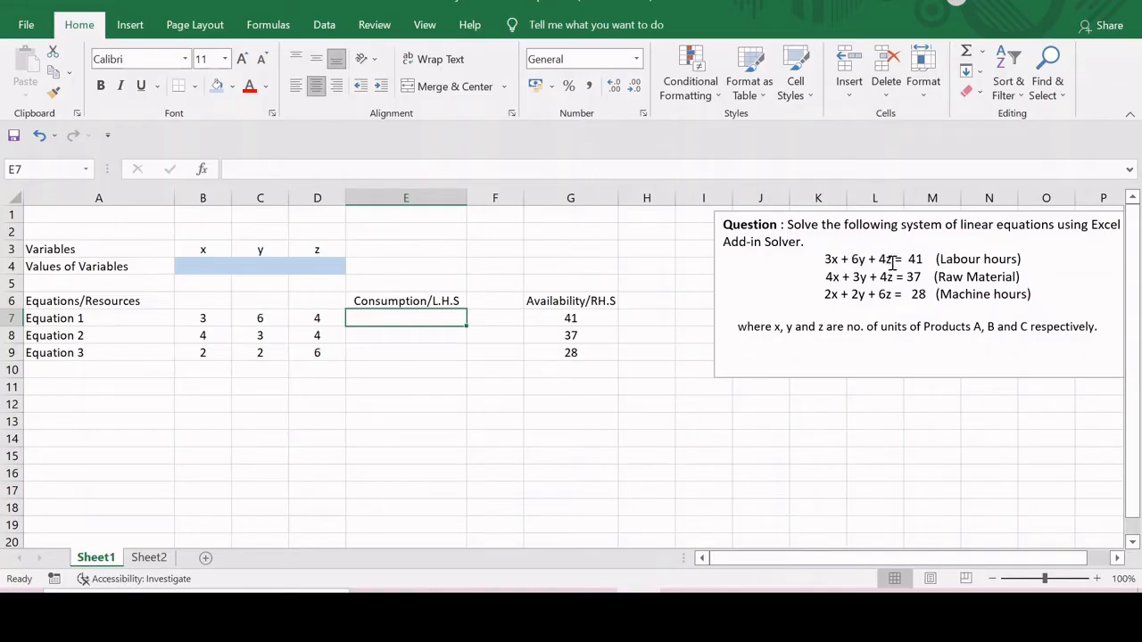
# - Enter the formula =SUMPRODUCT(B7:D7,B4:D4) in cell E7 for the left-hand side of Equation 1
pyautogui.write('=SUMP')
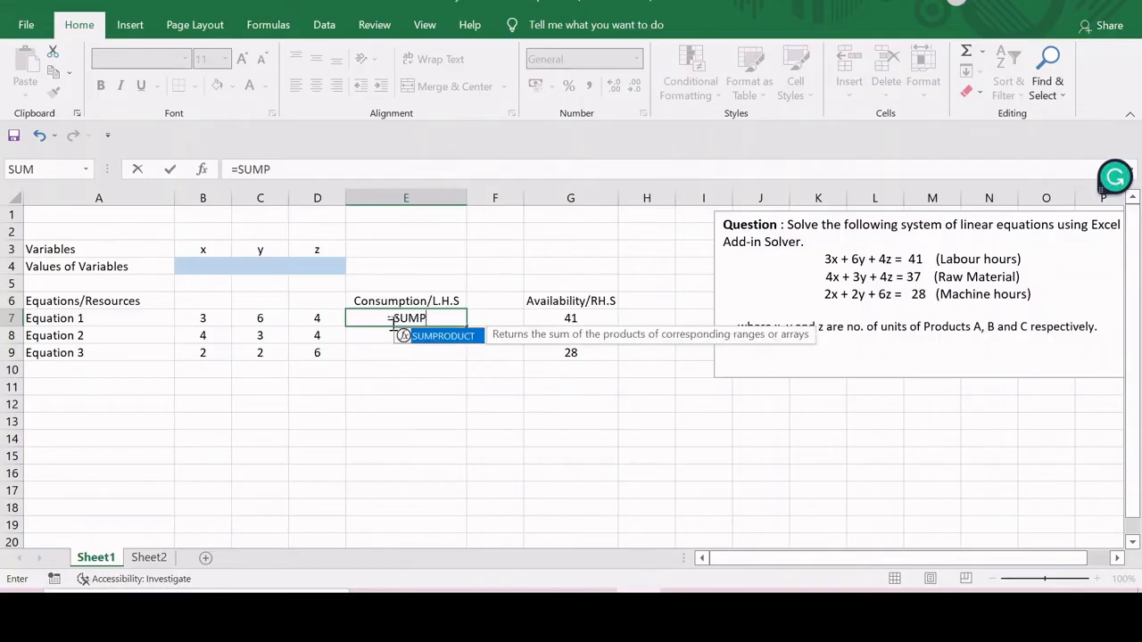
pyautogui.write('RODUCT')
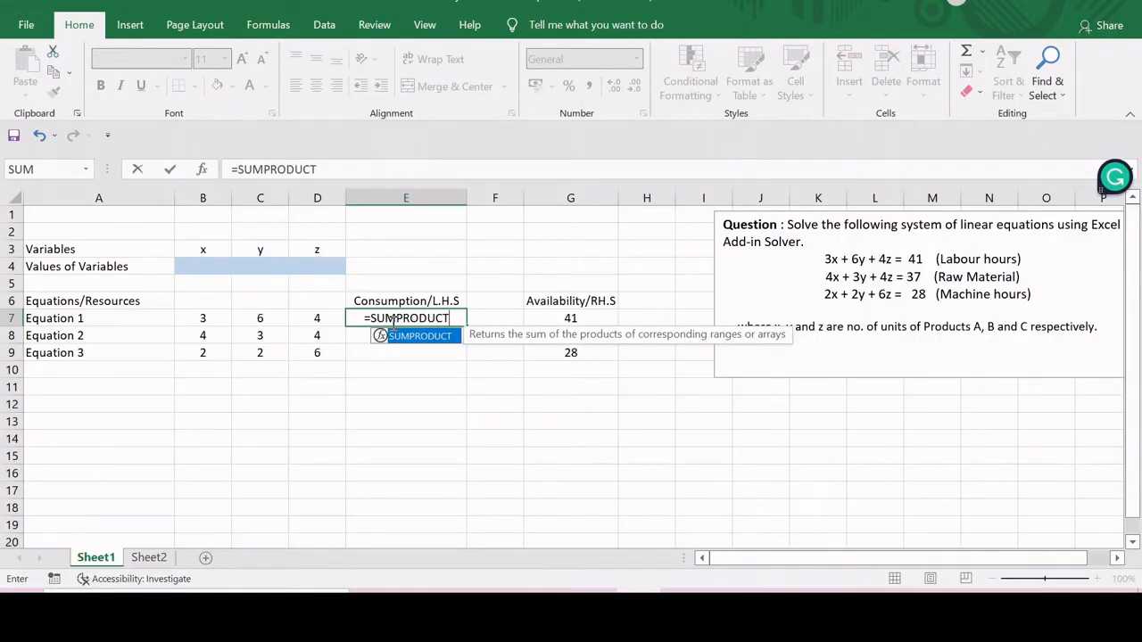
pyautogui.write('(')
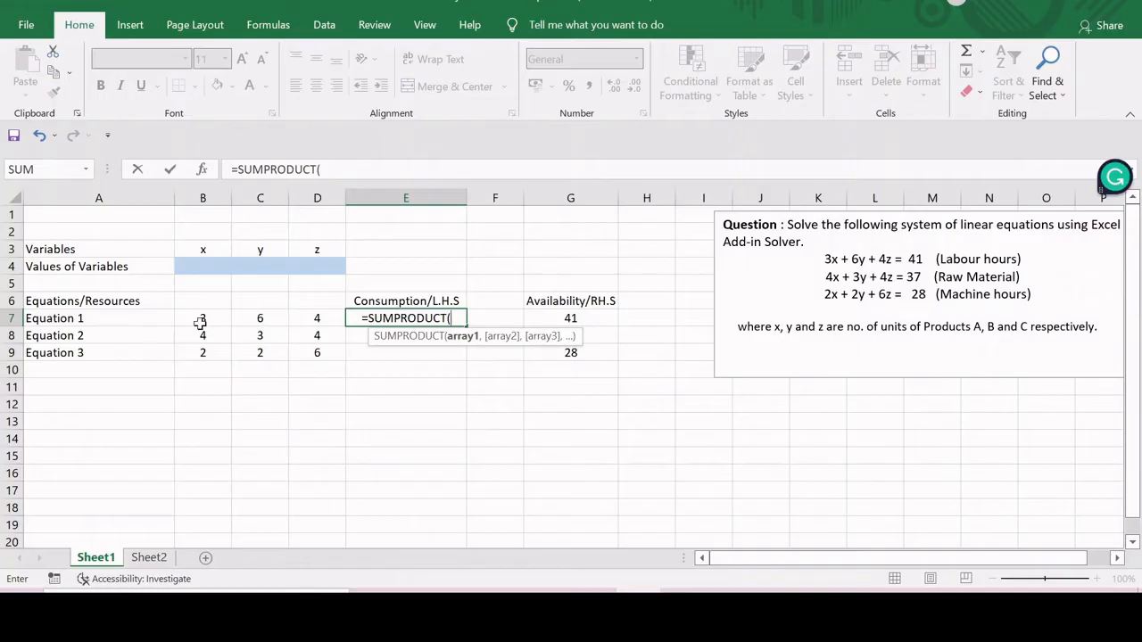
pyautogui.moveTo(199, 323); pyautogui.dragTo(298, 323)
pyautogui.write(',')
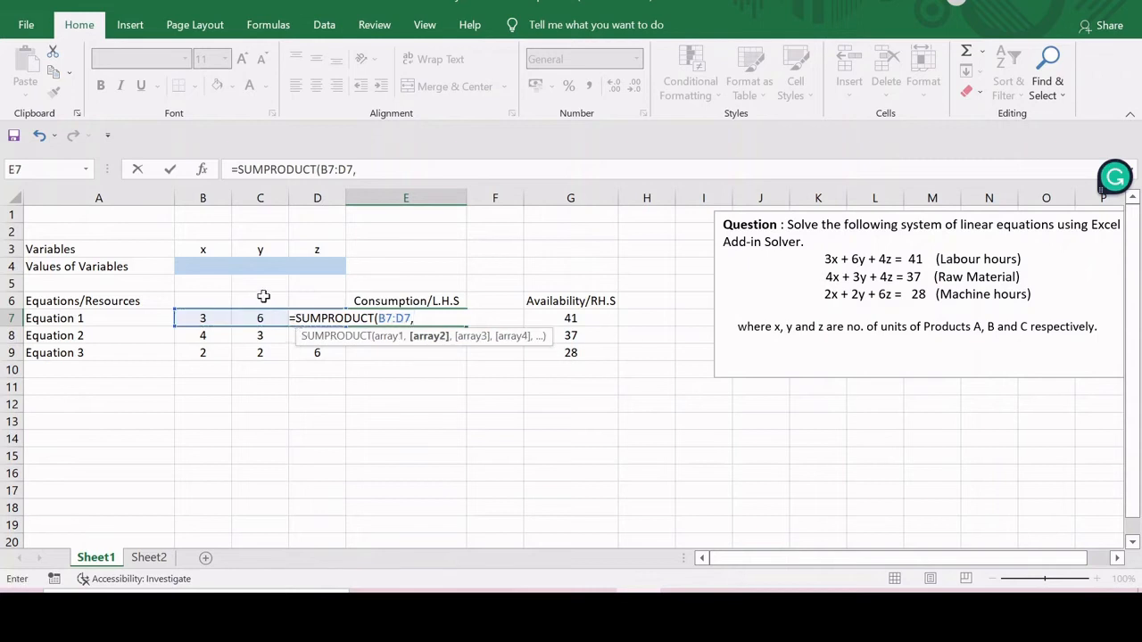
pyautogui.moveTo(198, 262); pyautogui.dragTo(296, 265)
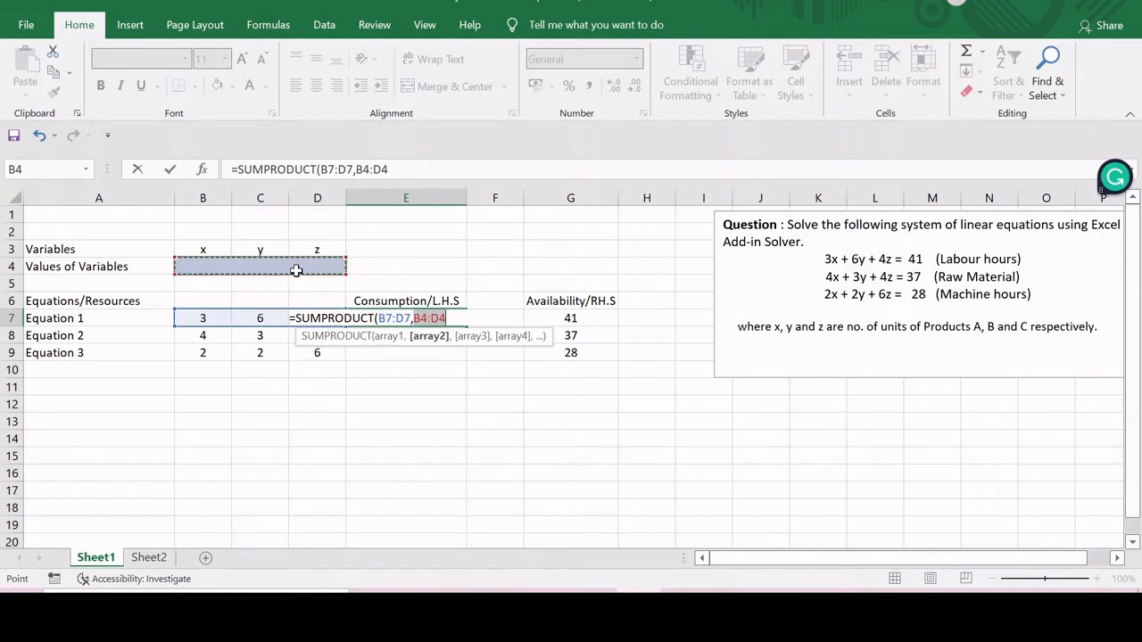
pyautogui.write(')')
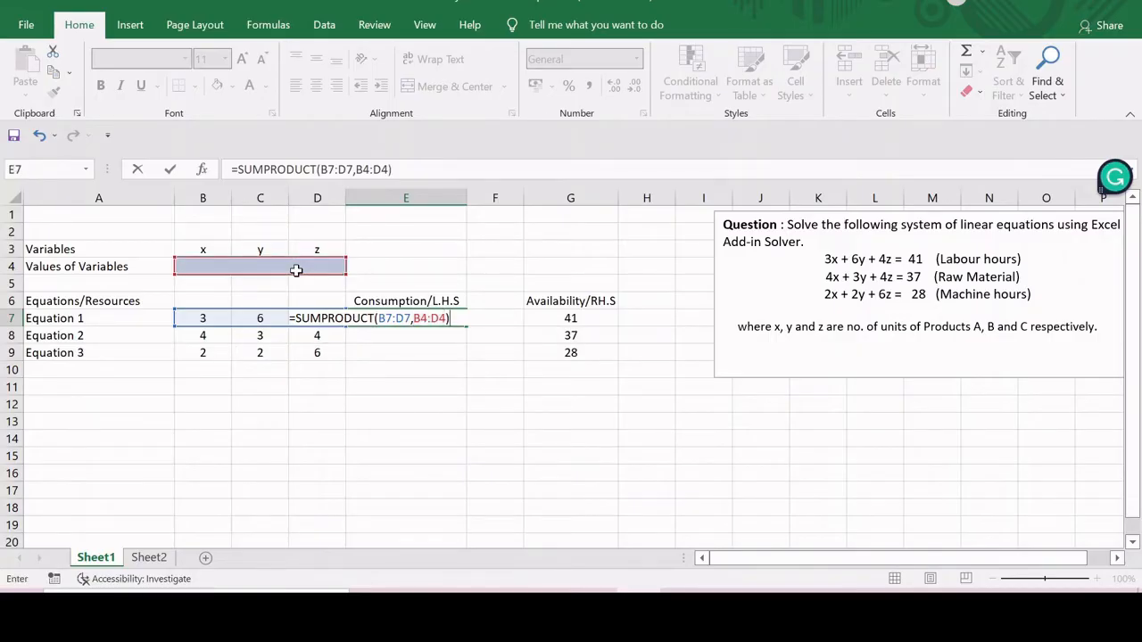
pyautogui.press('Return')
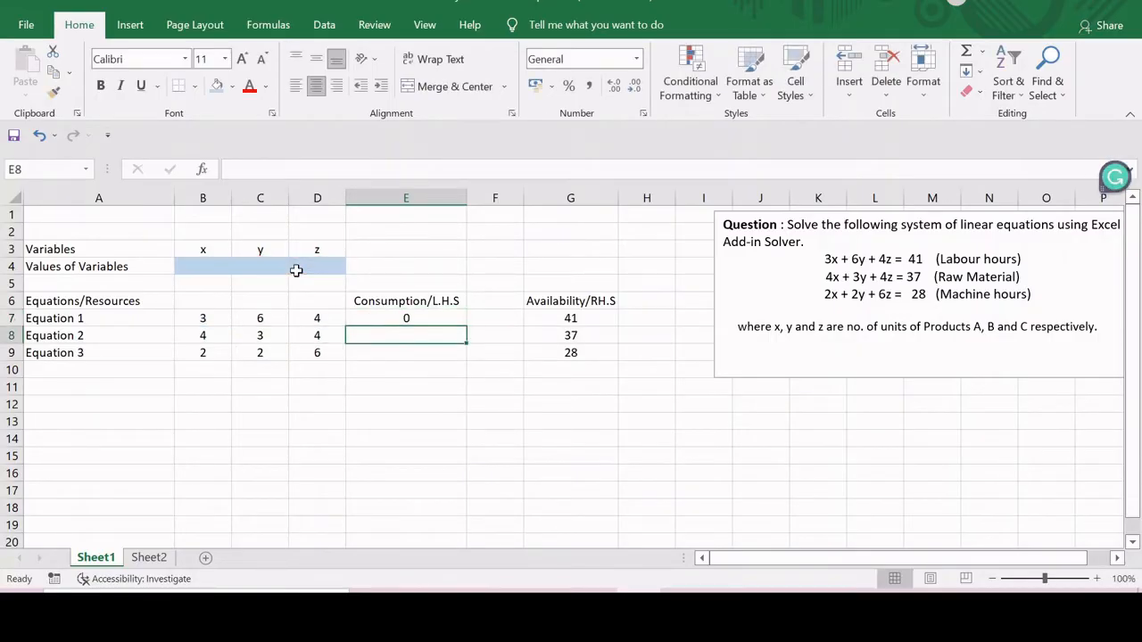
# - Make the variable range in the E7 formula absolute, as $B$4:$D$4
pyautogui.click(402, 319)
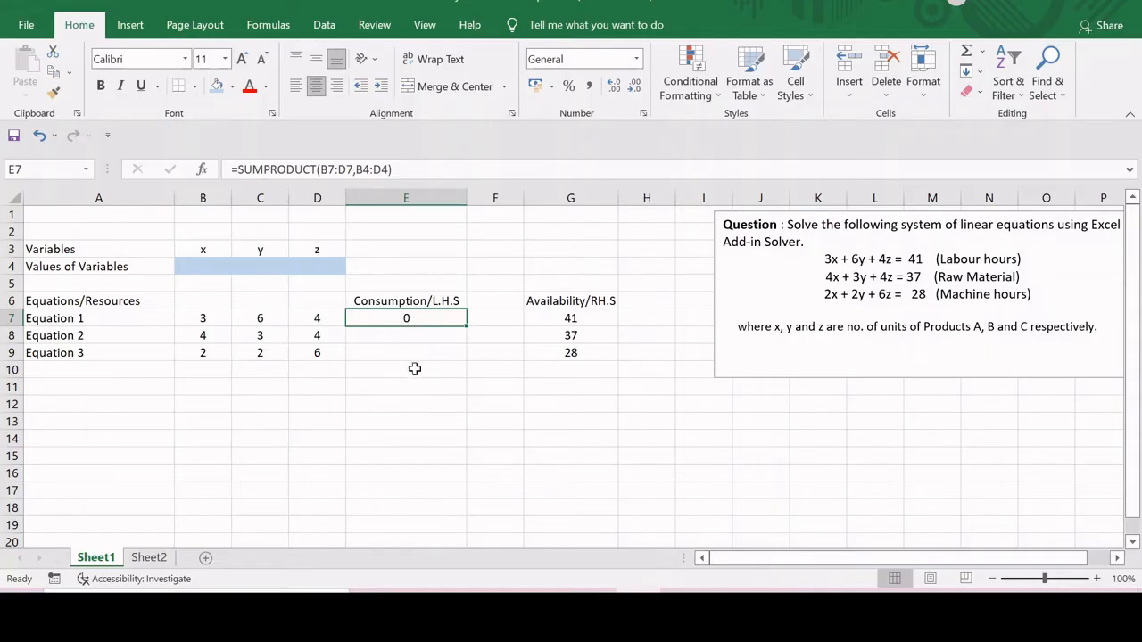
pyautogui.click(361, 175)
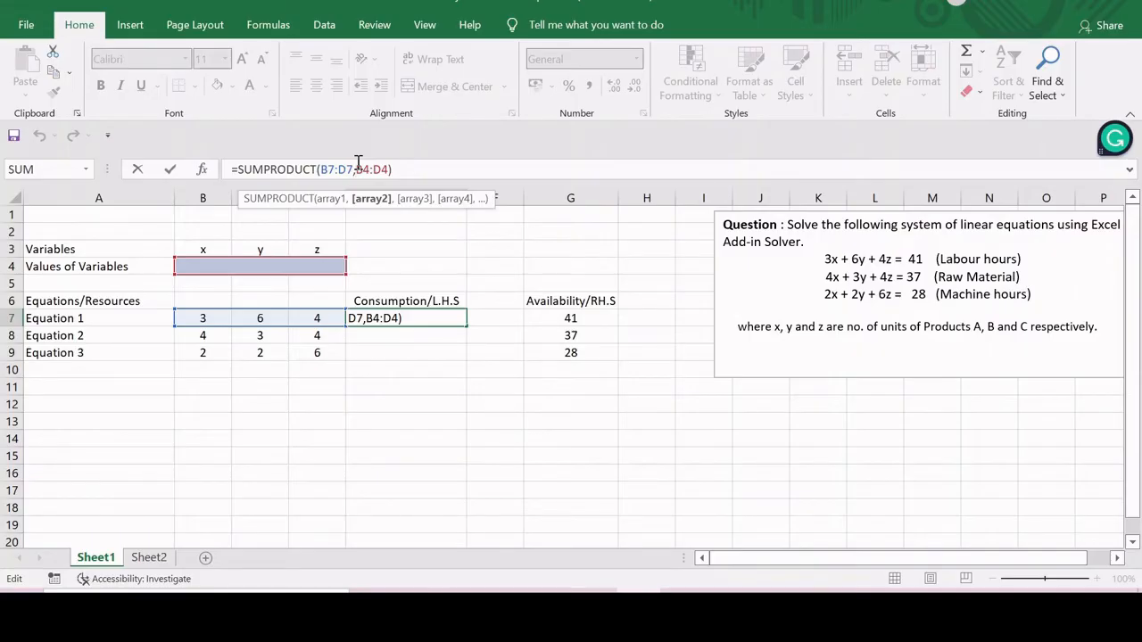
pyautogui.press('F4')
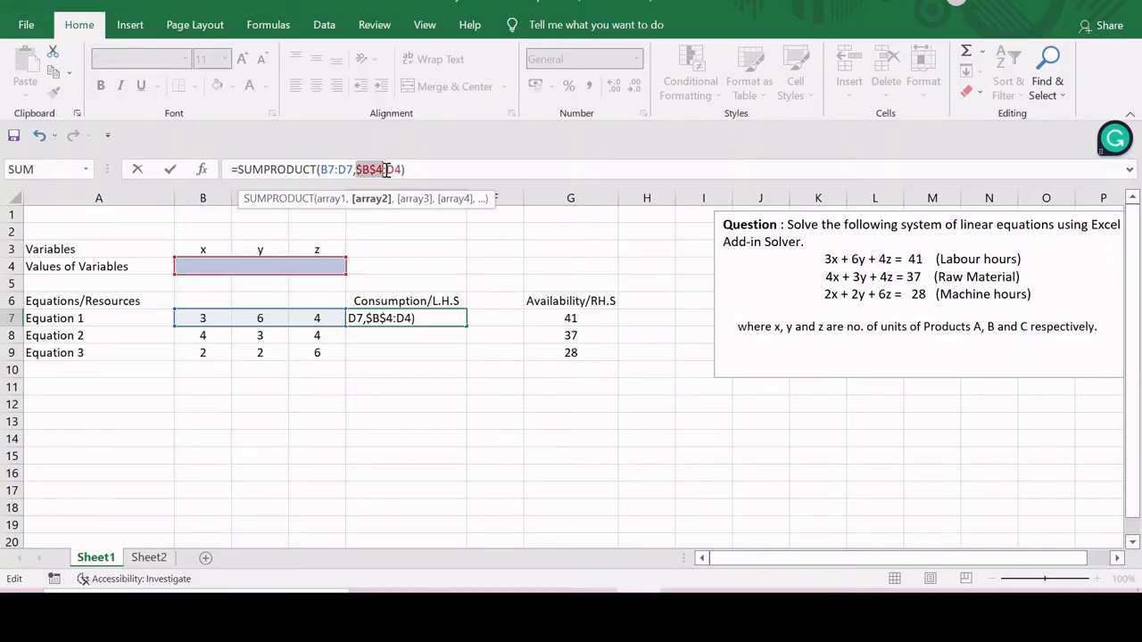
pyautogui.click(386, 169)
pyautogui.press('F4')
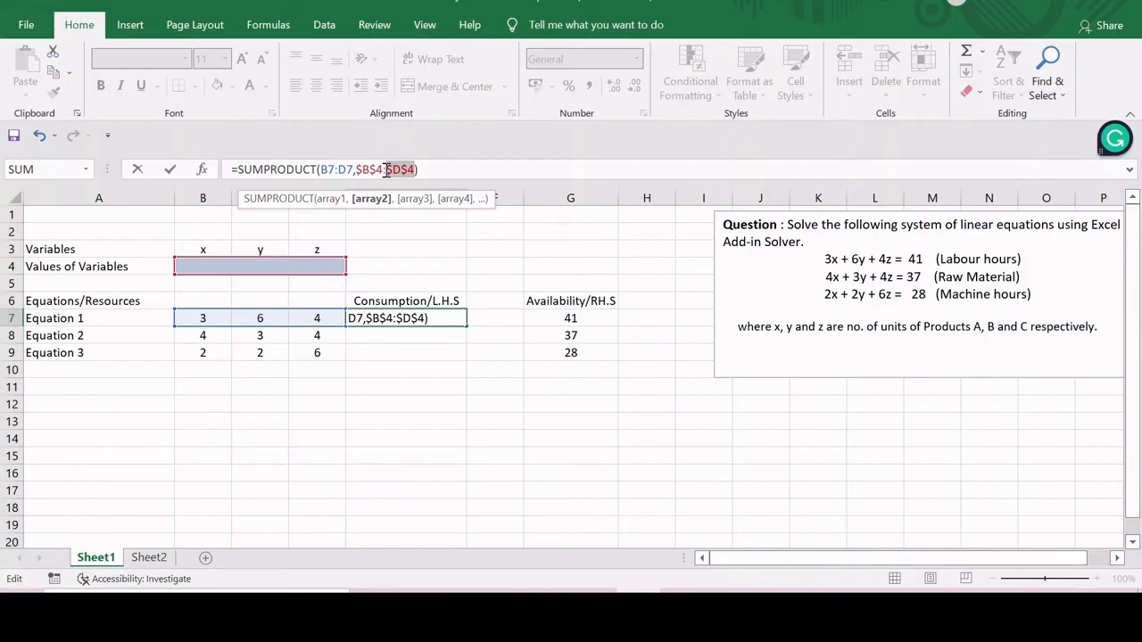
pyautogui.press('Return')
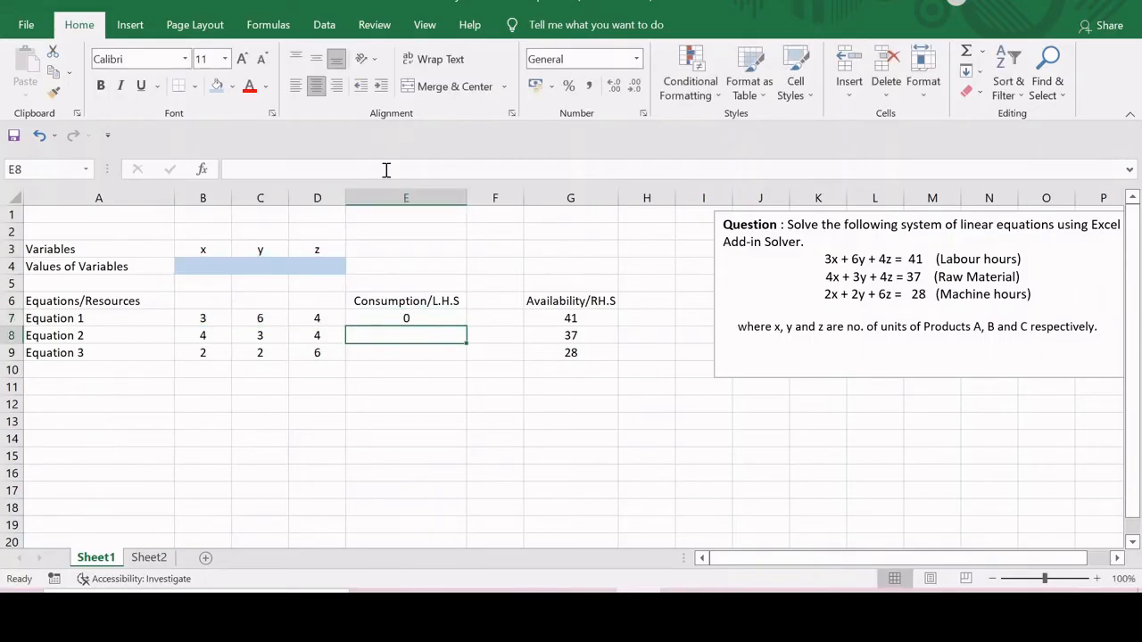
# - Fill the E7 formula down to E9 and enter equals signs in F7 to F9
pyautogui.click(393, 318)
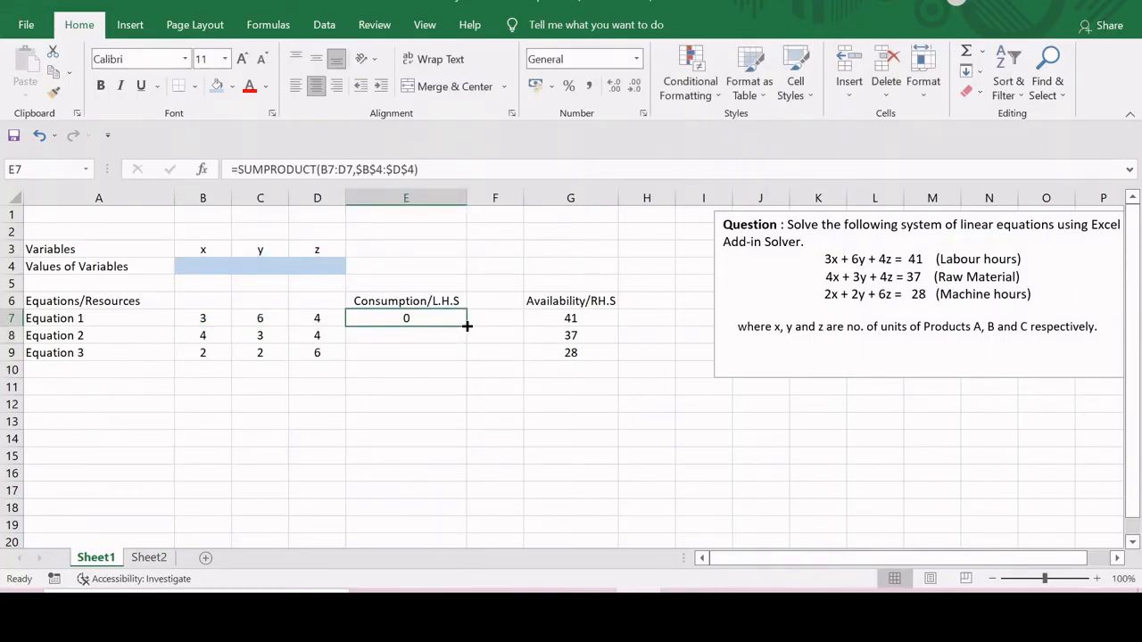
pyautogui.moveTo(467, 327); pyautogui.dragTo(463, 355)
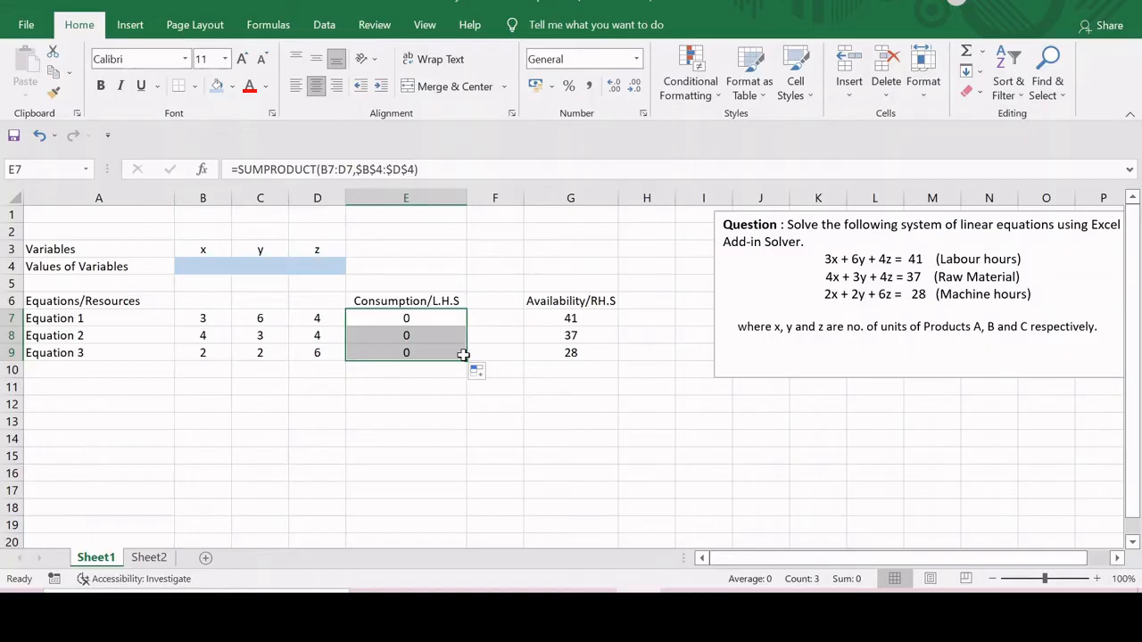
pyautogui.click(416, 400)
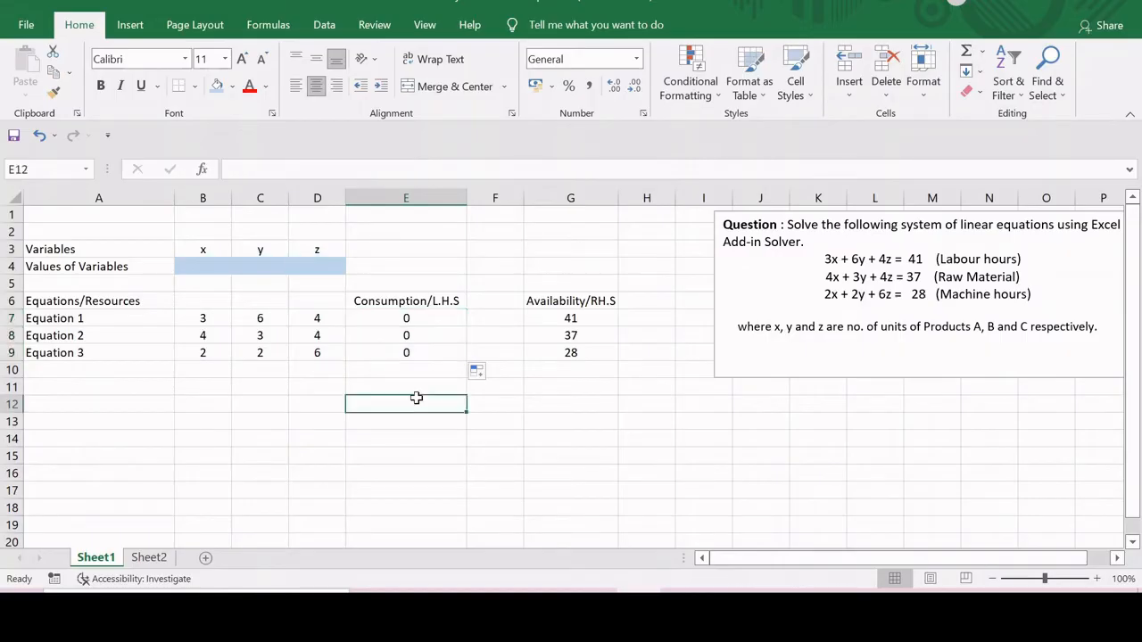
pyautogui.click(494, 319)
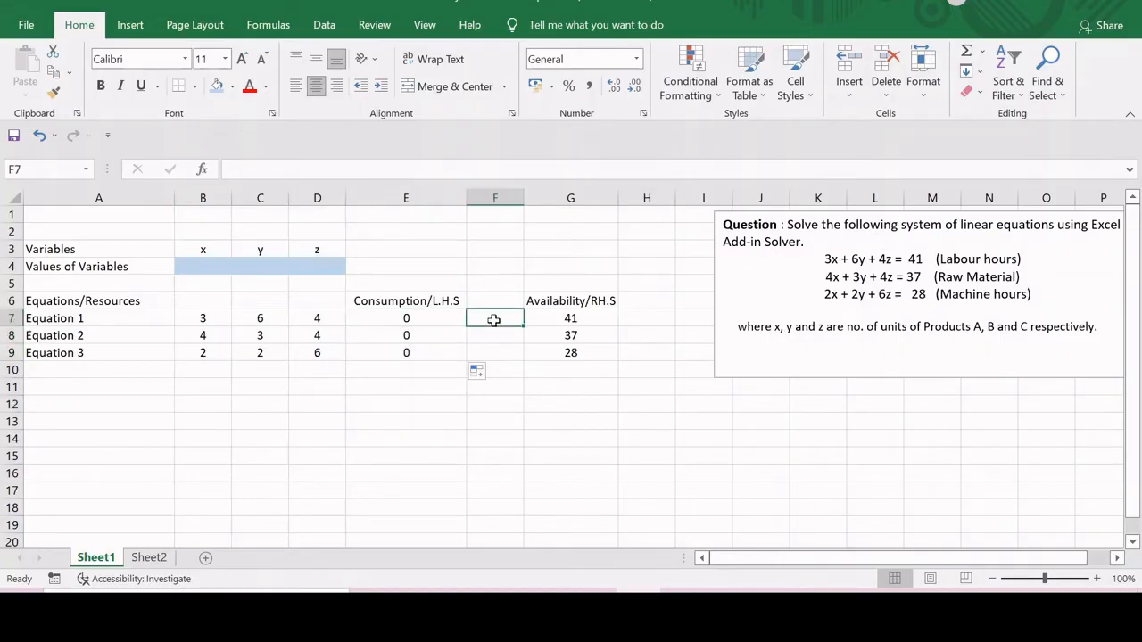
pyautogui.write('=')
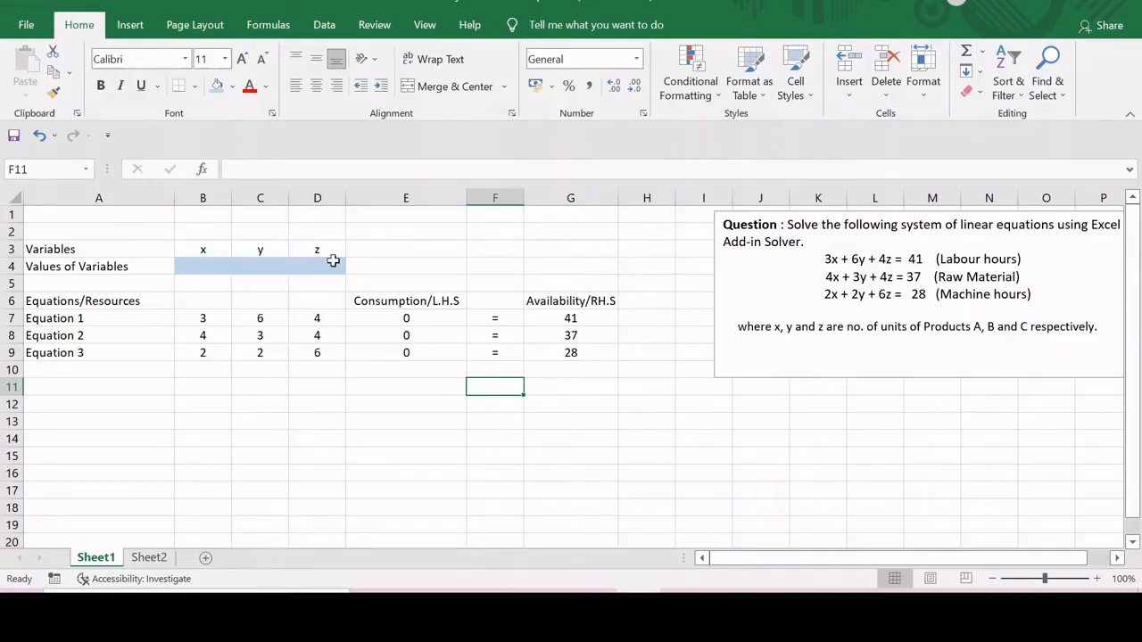
# - Enable the Solver Add-in in the Excel add-ins options
pyautogui.click(324, 27)
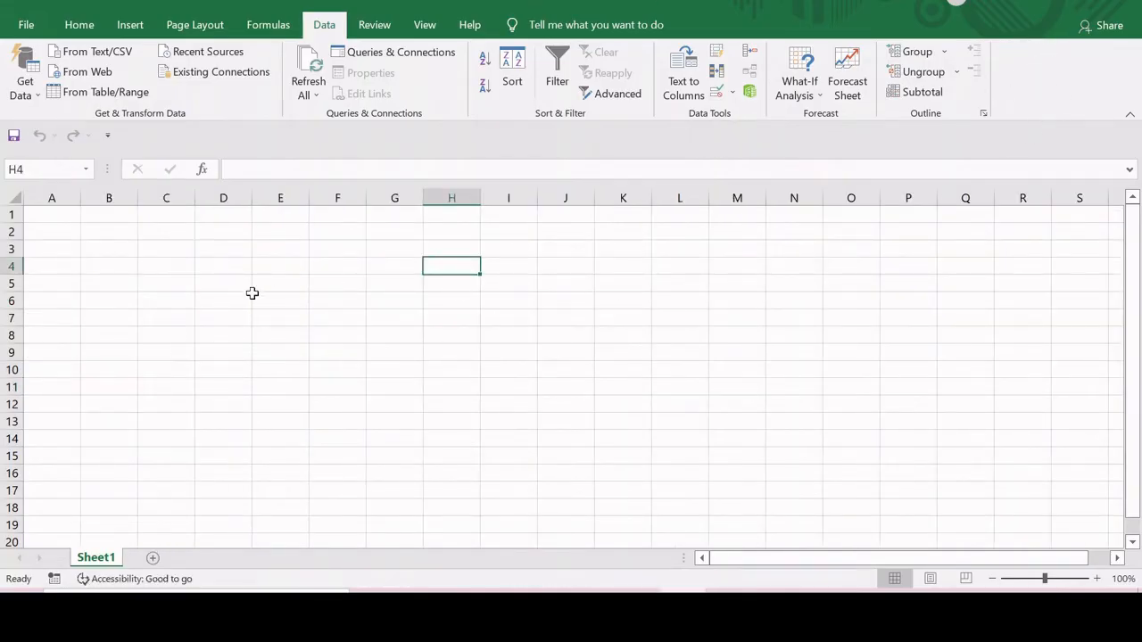
pyautogui.click(26, 24)
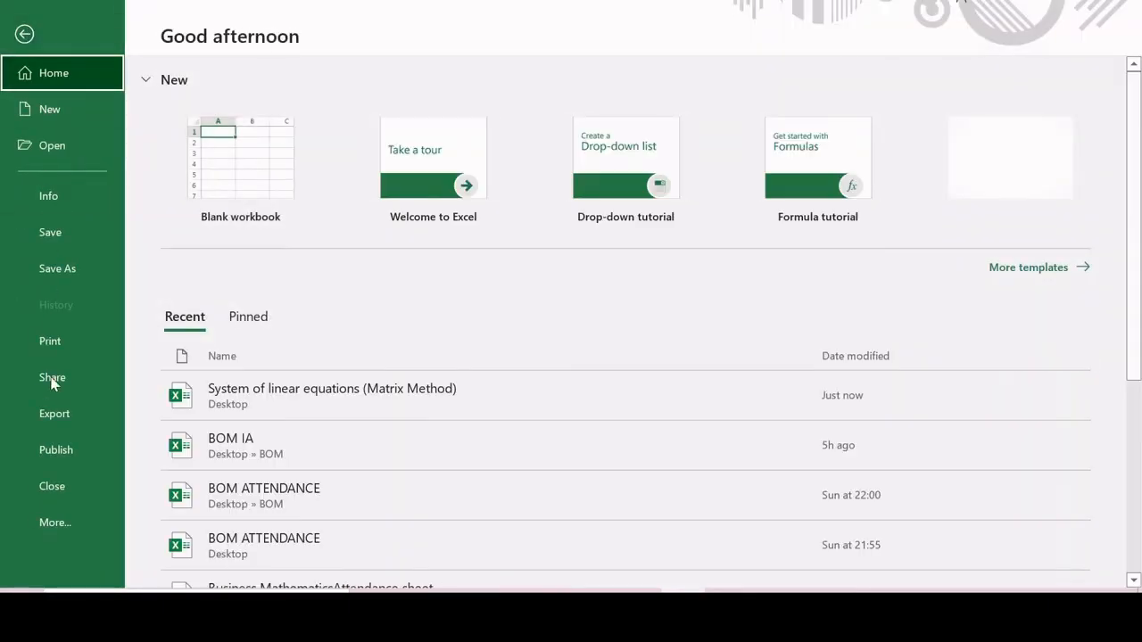
pyautogui.click(51, 530)
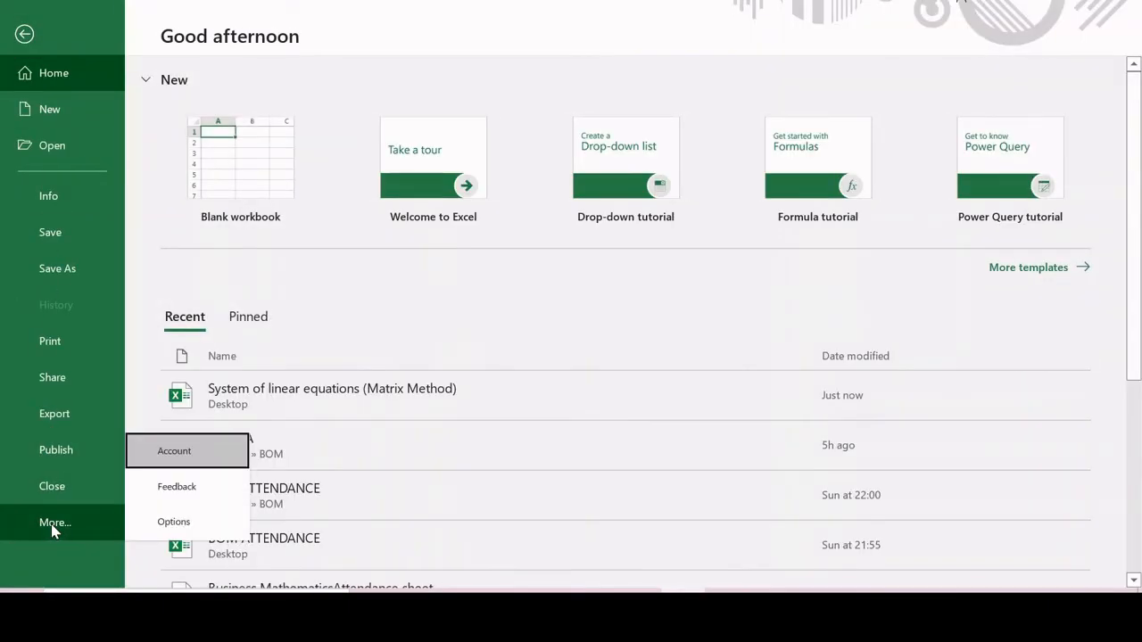
pyautogui.click(174, 522)
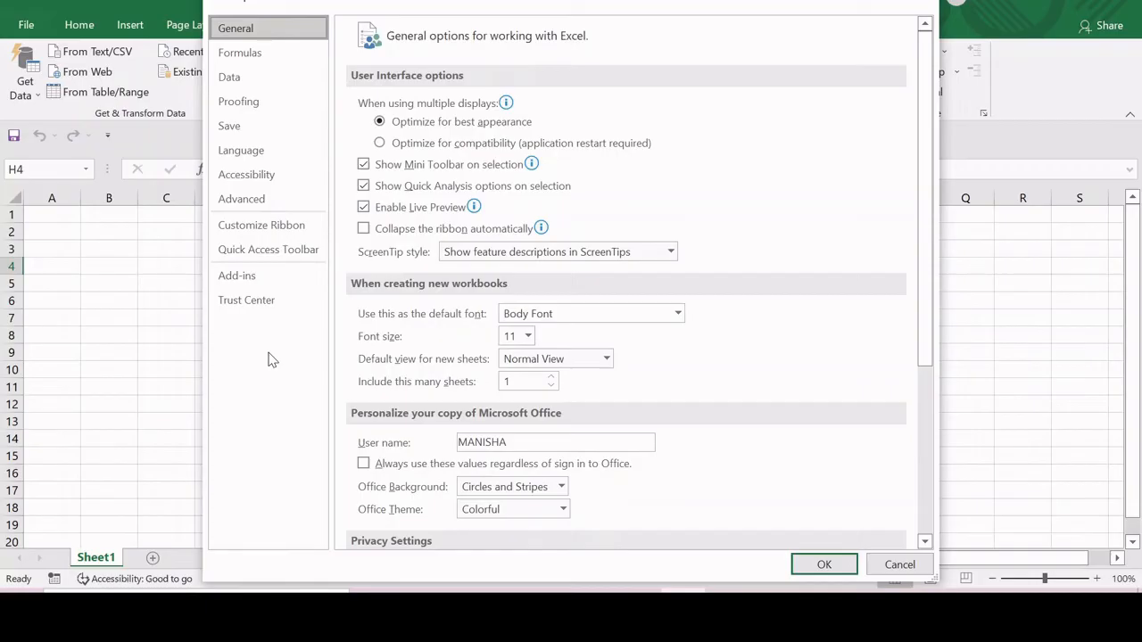
pyautogui.click(237, 278)
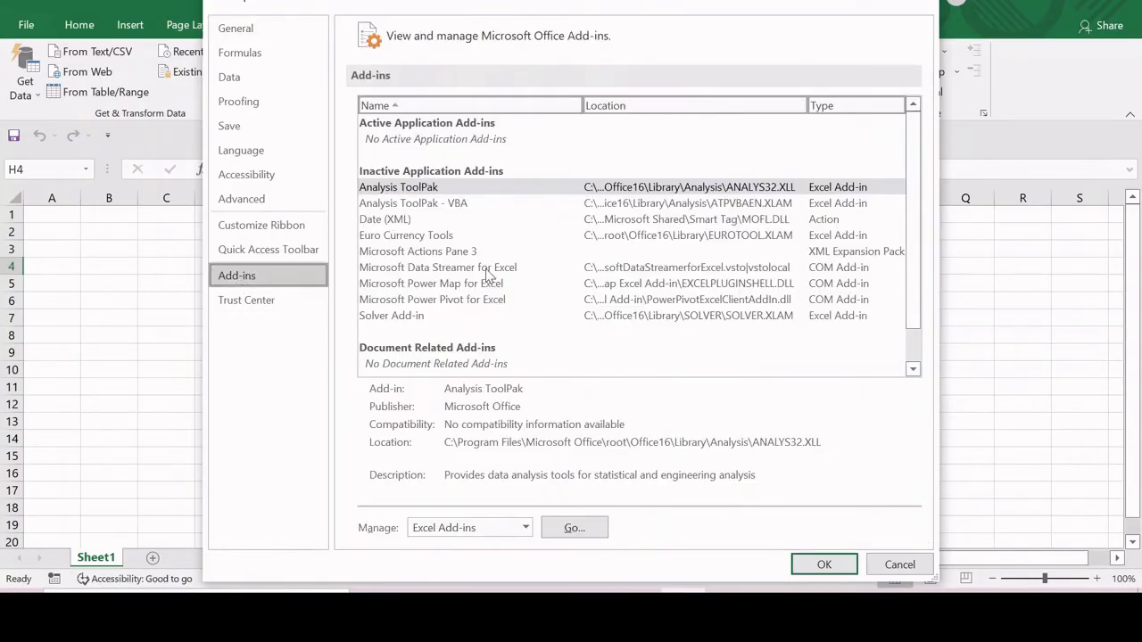
pyautogui.click(402, 318)
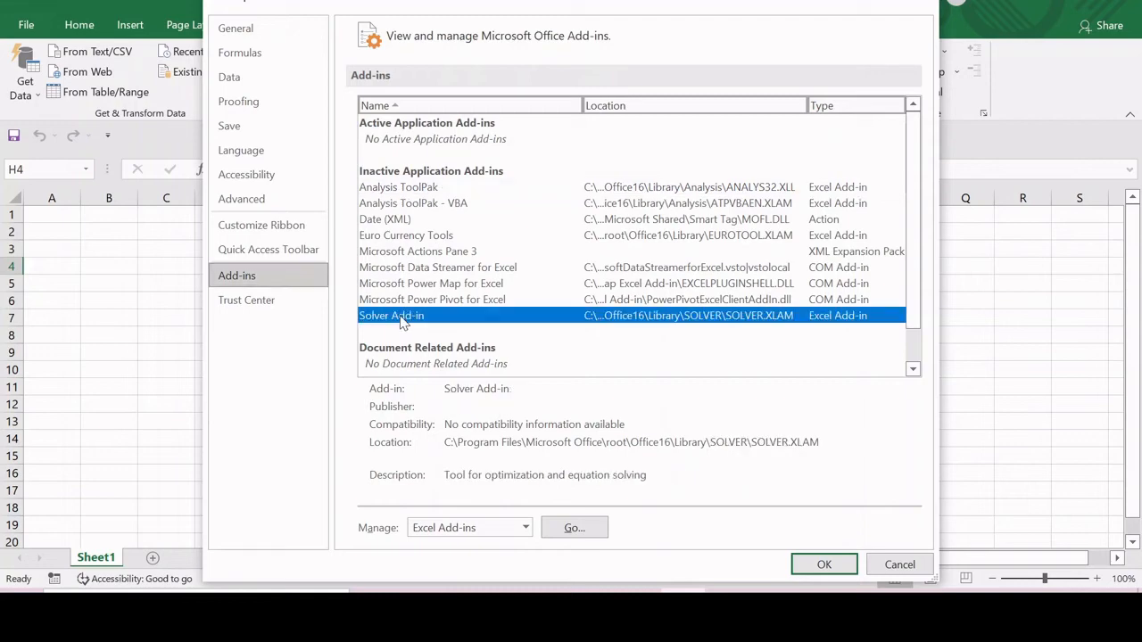
pyautogui.click(572, 535)
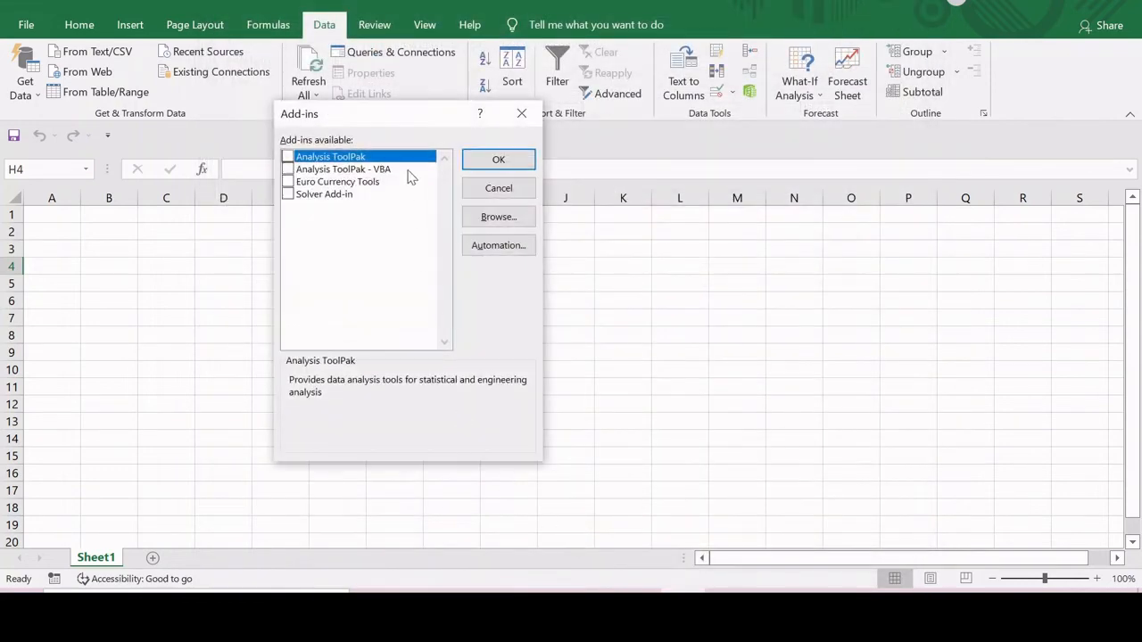
pyautogui.click(287, 195)
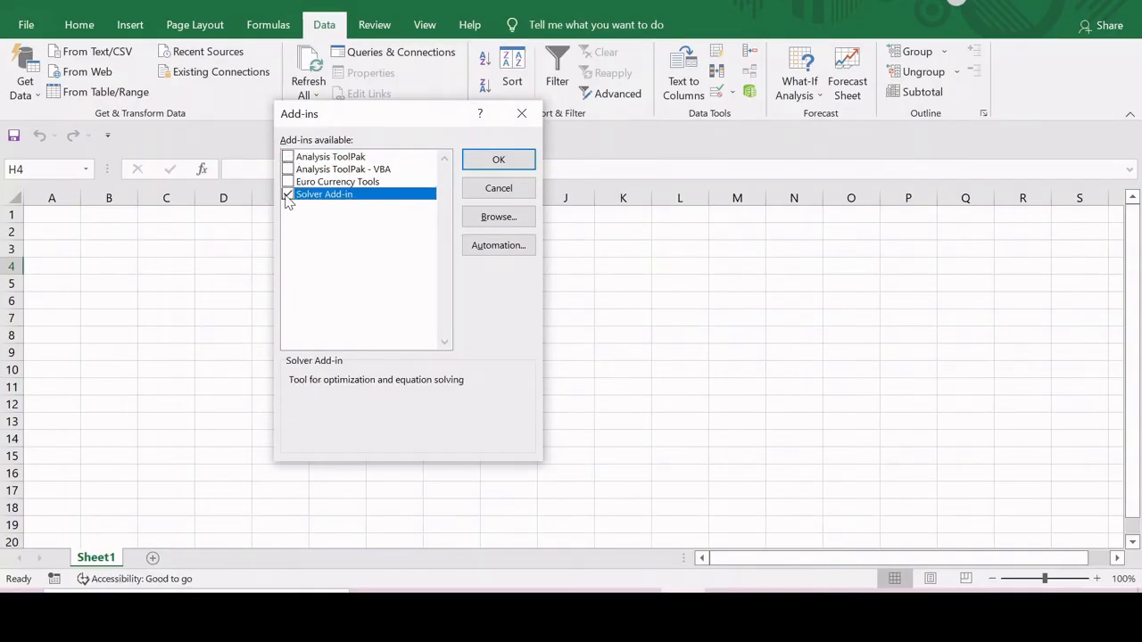
pyautogui.click(496, 159)
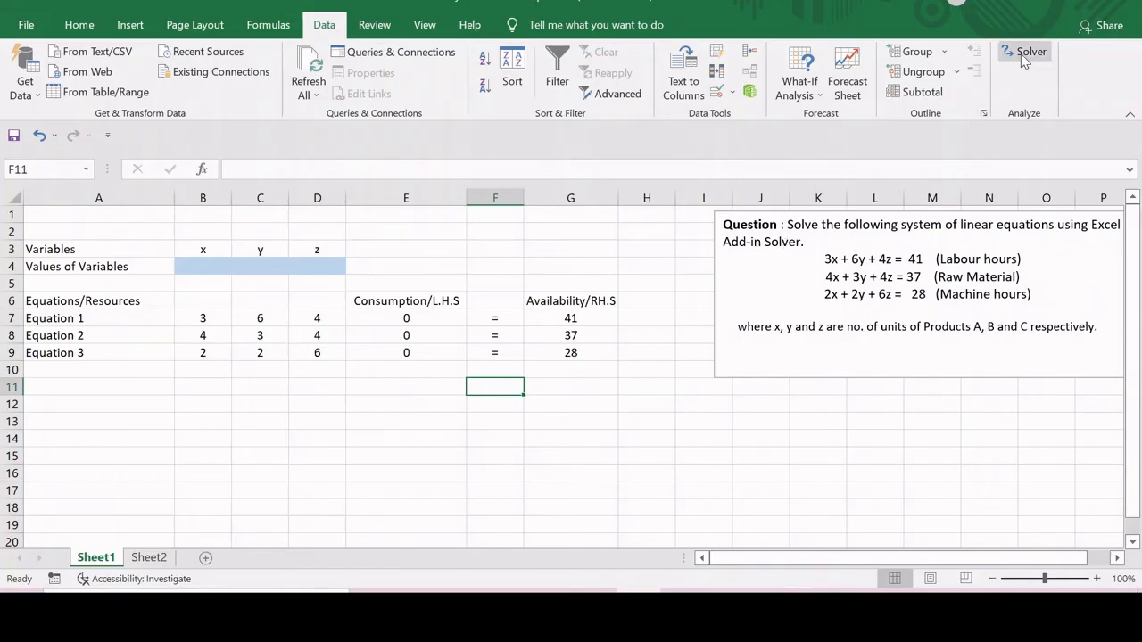
# - Open Solver and set the changing variable cells to $B$4:$D$4, leaving the objective empty
pyautogui.click(1023, 54)
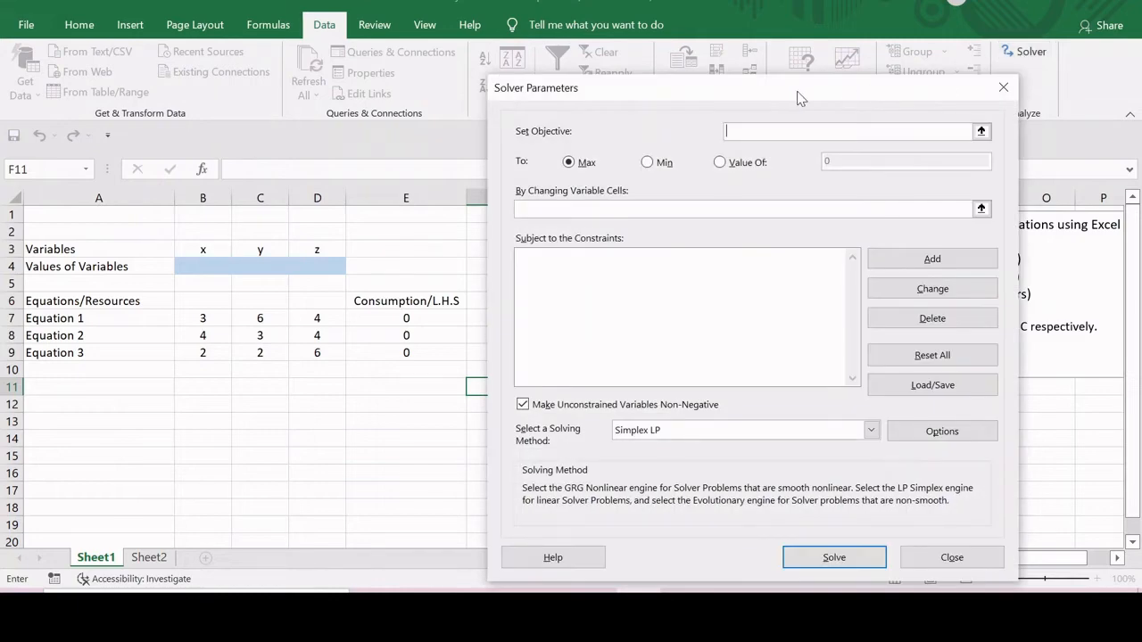
pyautogui.moveTo(796, 91); pyautogui.dragTo(908, 95)
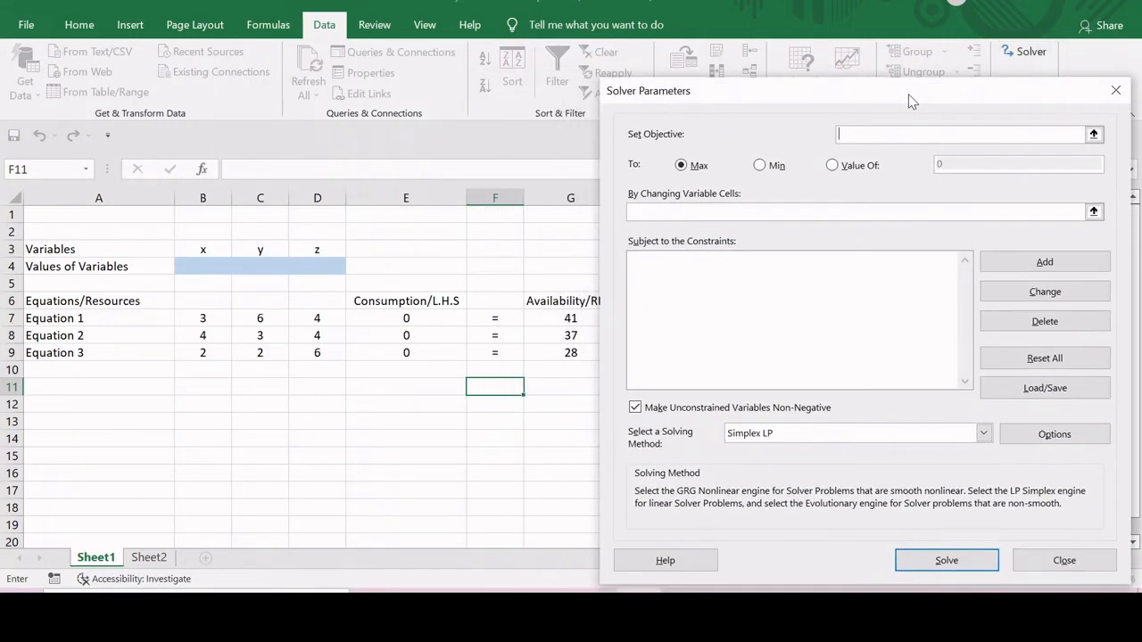
pyautogui.click(843, 135)
pyautogui.click(688, 212)
pyautogui.moveTo(187, 267); pyautogui.dragTo(299, 268)
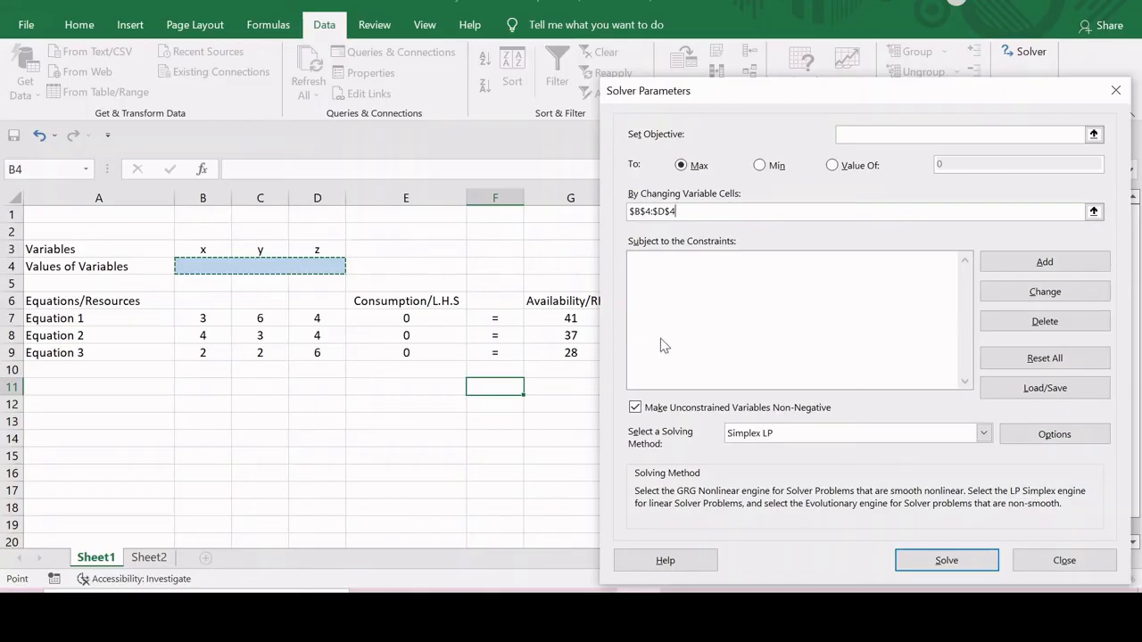
pyautogui.click(687, 301)
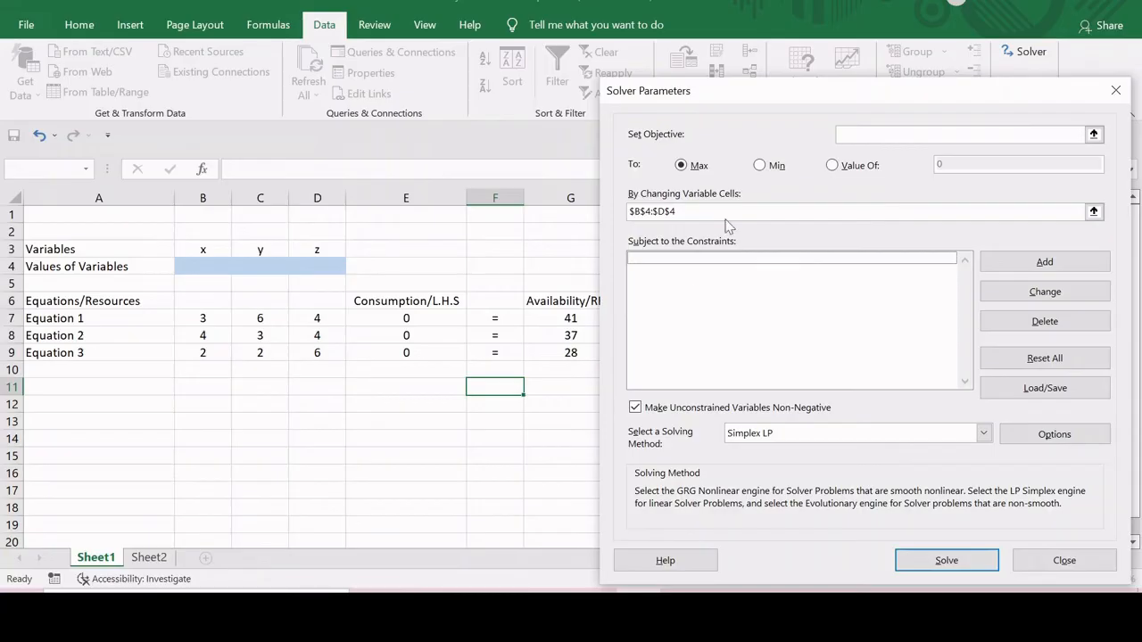
# - Add the Solver constraint that $E$7:$E$9 equals $G$7:$G$9
pyautogui.moveTo(789, 101); pyautogui.dragTo(815, 89)
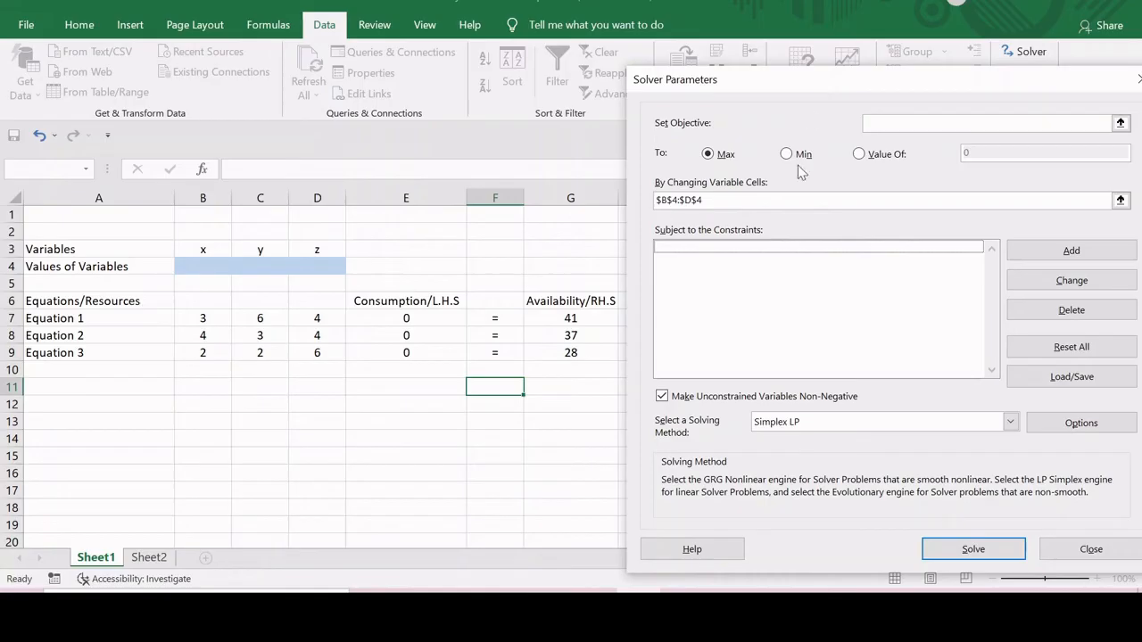
pyautogui.click(1045, 250)
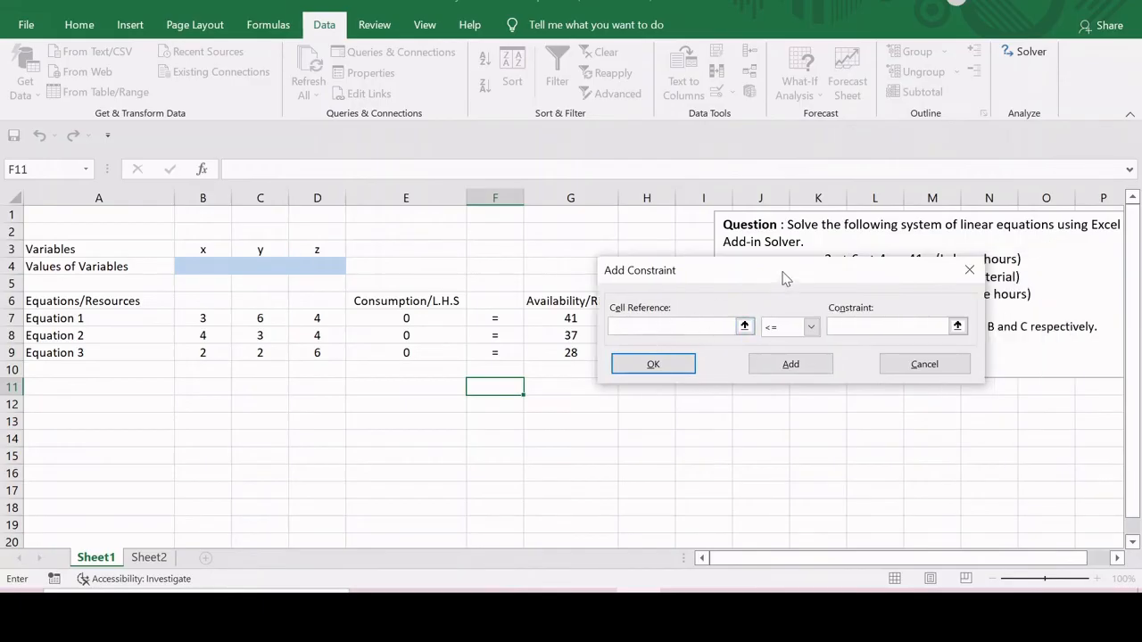
pyautogui.moveTo(775, 278); pyautogui.dragTo(852, 270)
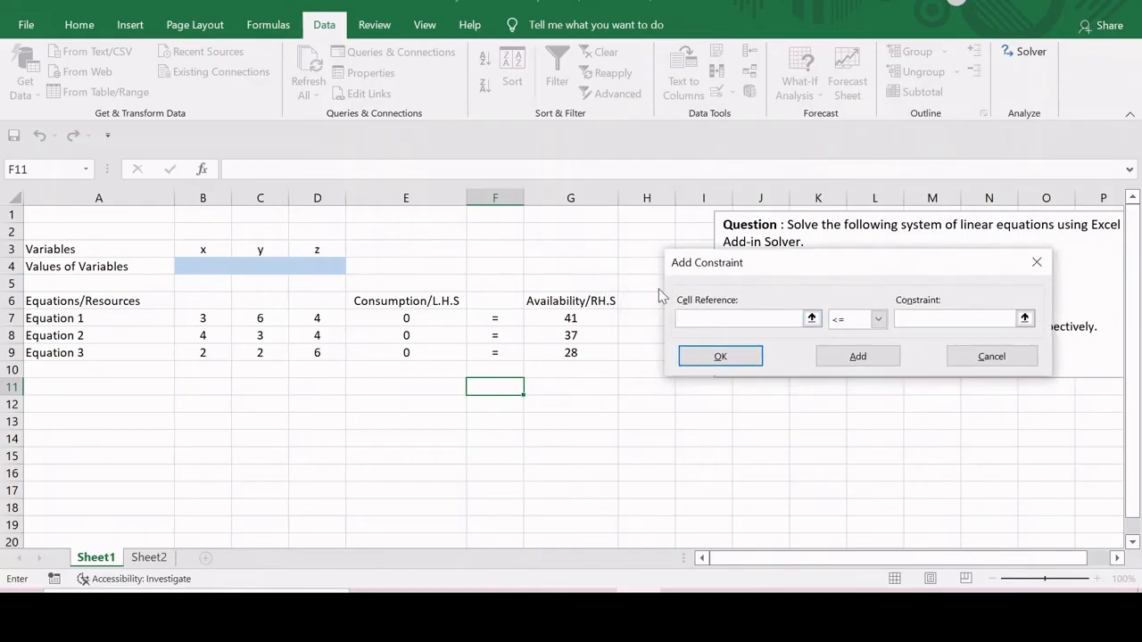
pyautogui.moveTo(434, 323); pyautogui.dragTo(430, 348)
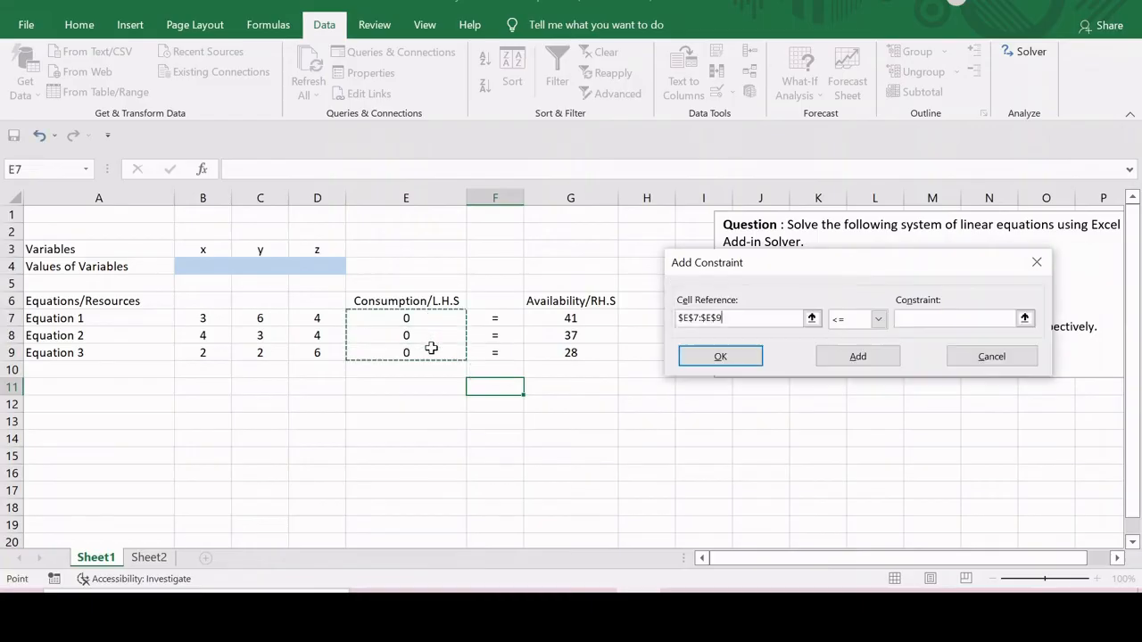
pyautogui.click(879, 319)
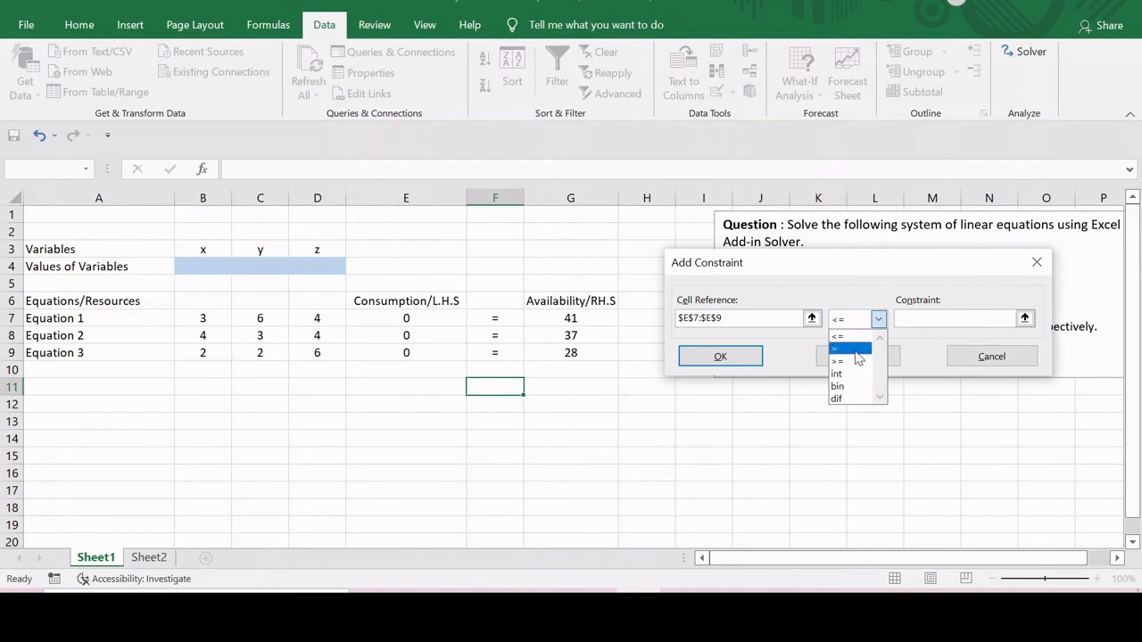
pyautogui.click(859, 350)
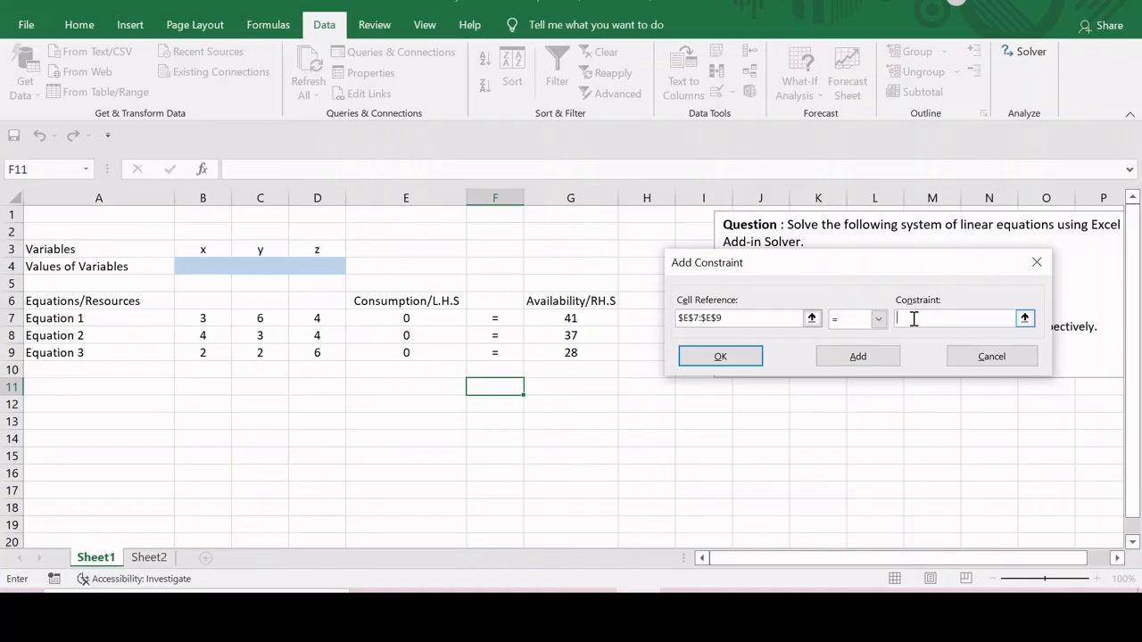
pyautogui.moveTo(594, 318); pyautogui.dragTo(589, 349)
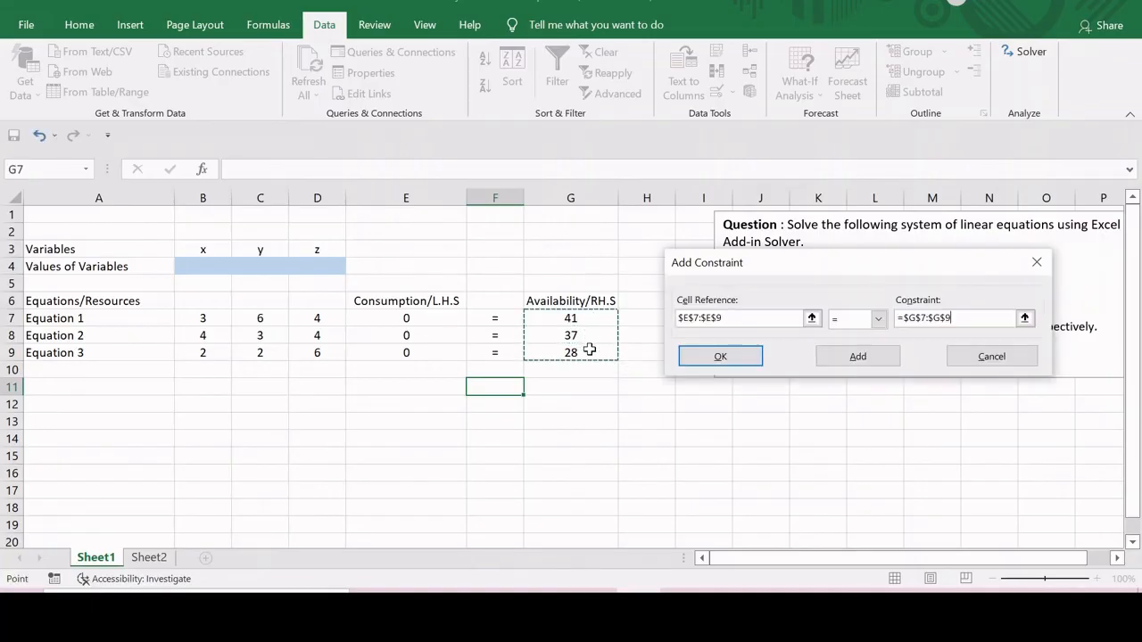
pyautogui.click(744, 361)
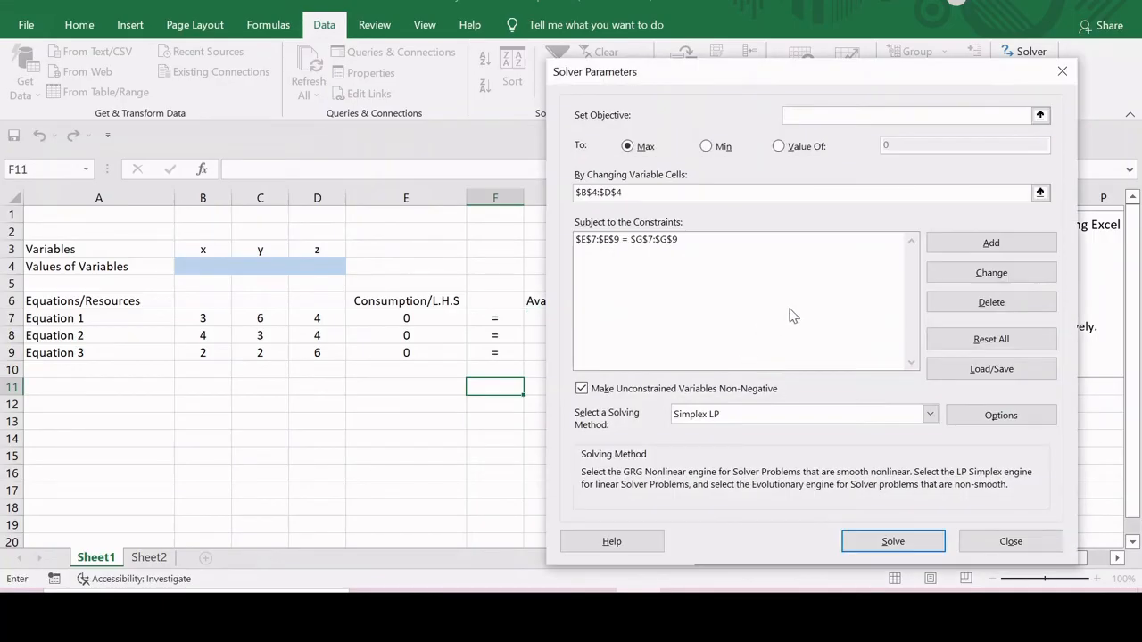
pyautogui.click(581, 390)
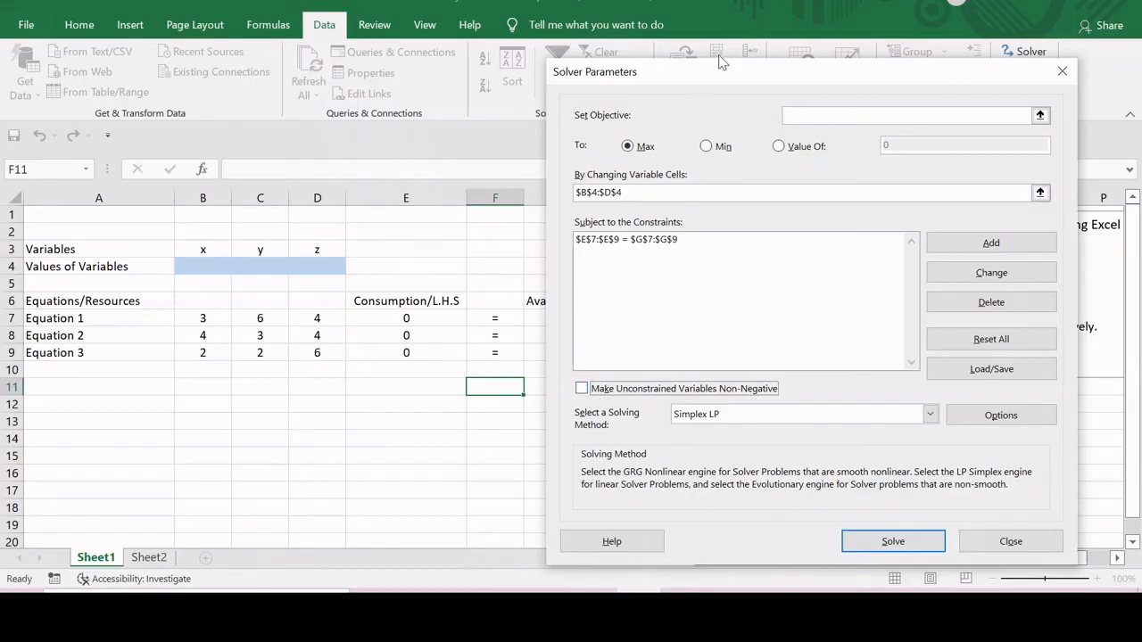
pyautogui.moveTo(720, 75); pyautogui.dragTo(341, 147)
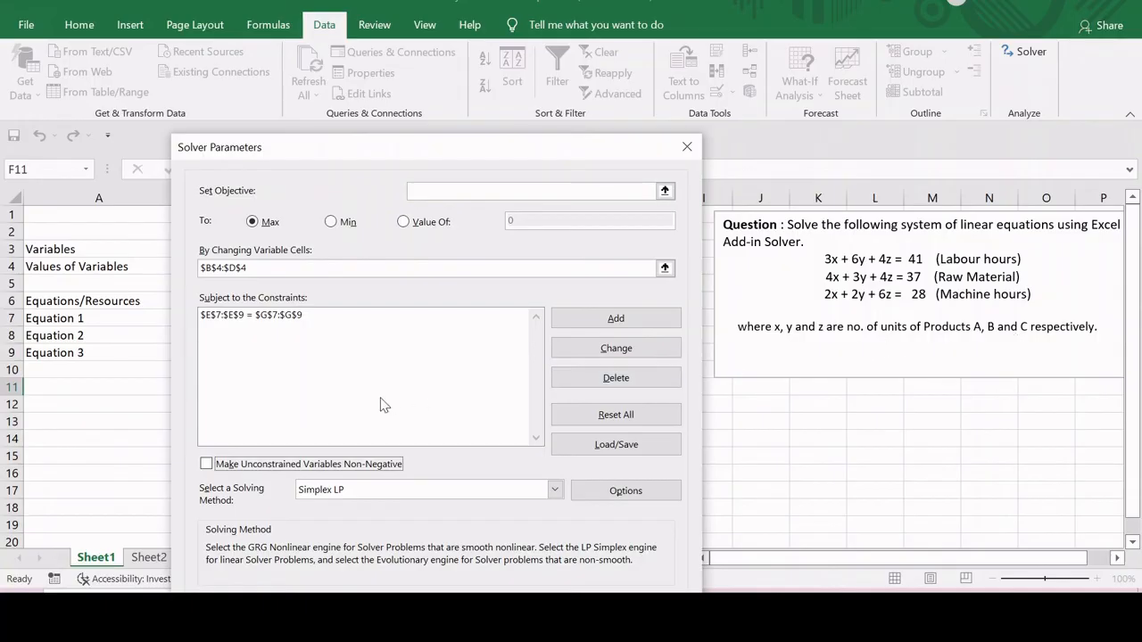
pyautogui.click(208, 465)
# - Choose Simplex LP as the solving method in the Solver parameters
pyautogui.moveTo(396, 147); pyautogui.dragTo(368, 40)
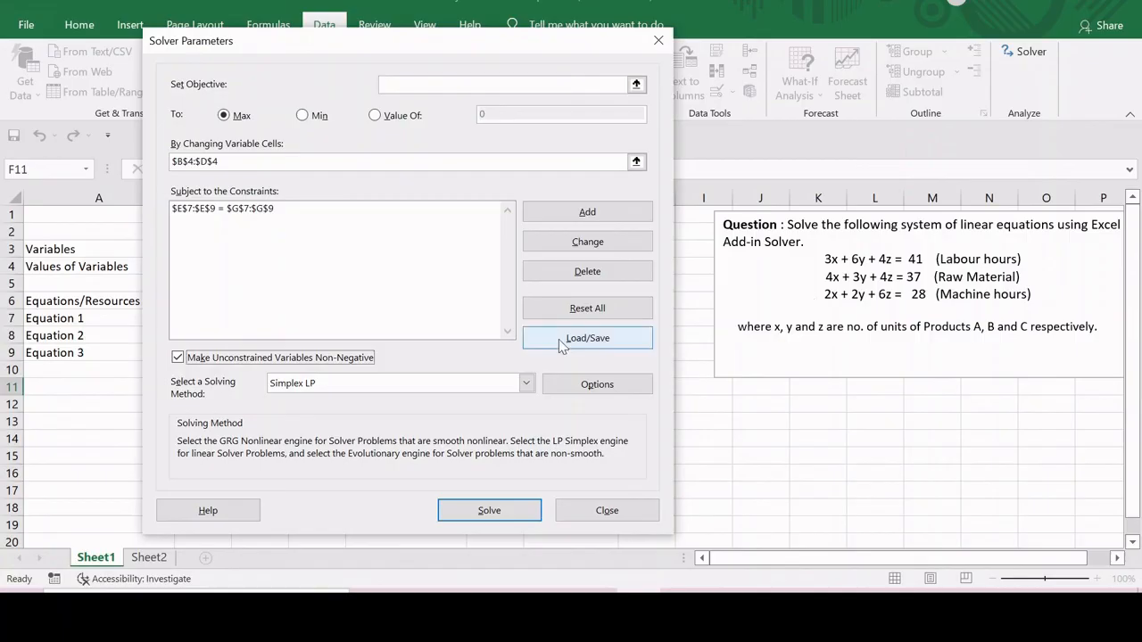
pyautogui.click(526, 384)
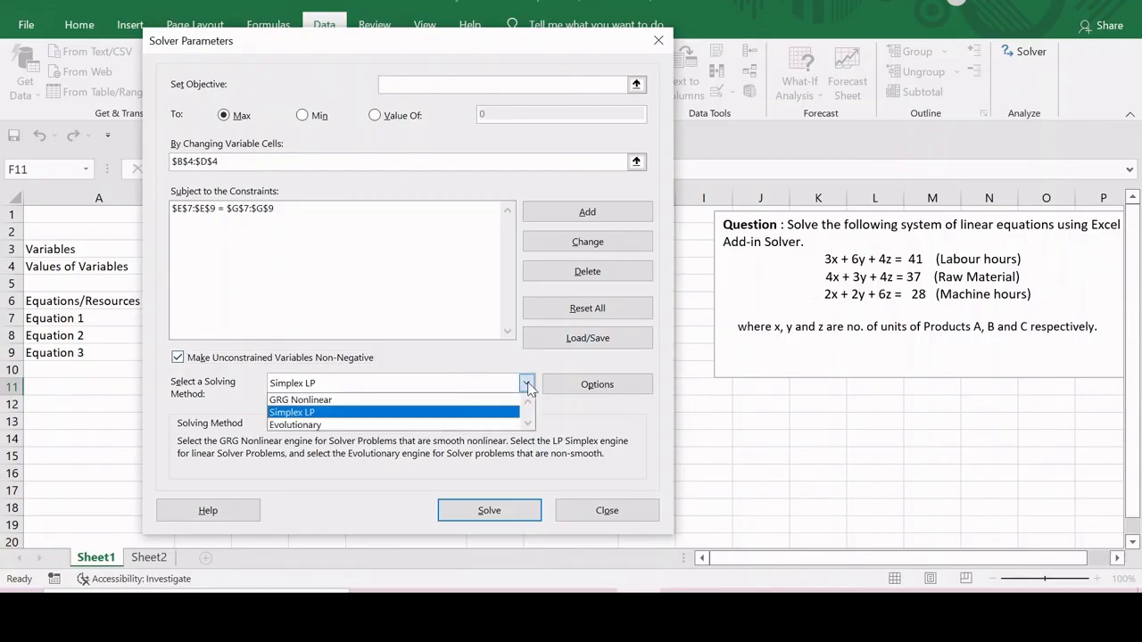
pyautogui.click(400, 412)
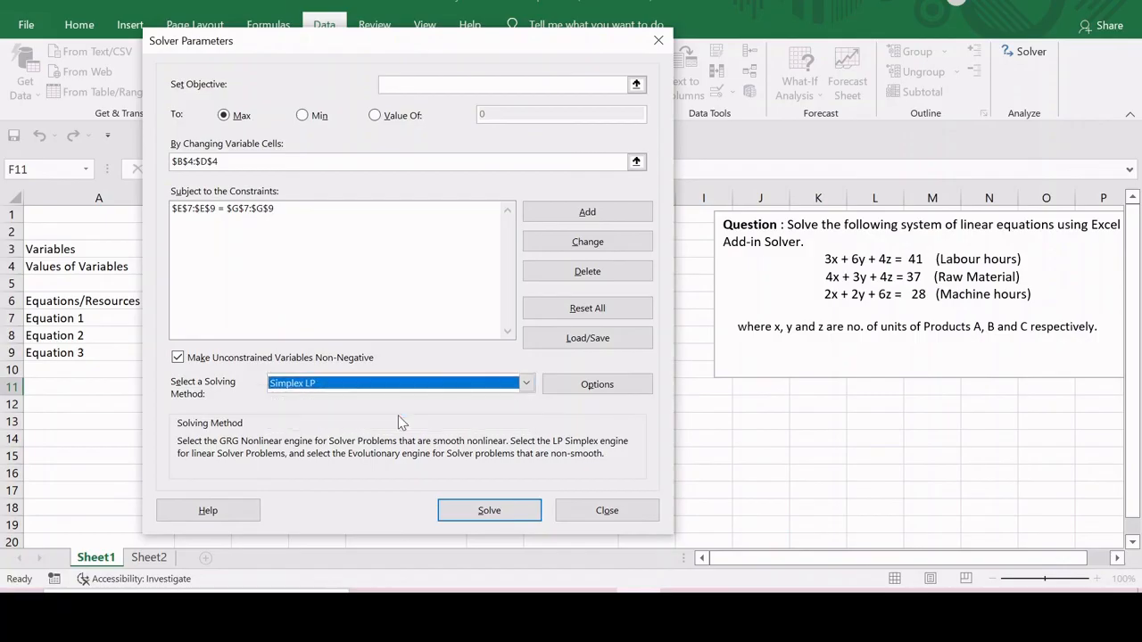
# - Solve the system for x, y and z and keep the Solver solution in the worksheet
pyautogui.click(491, 511)
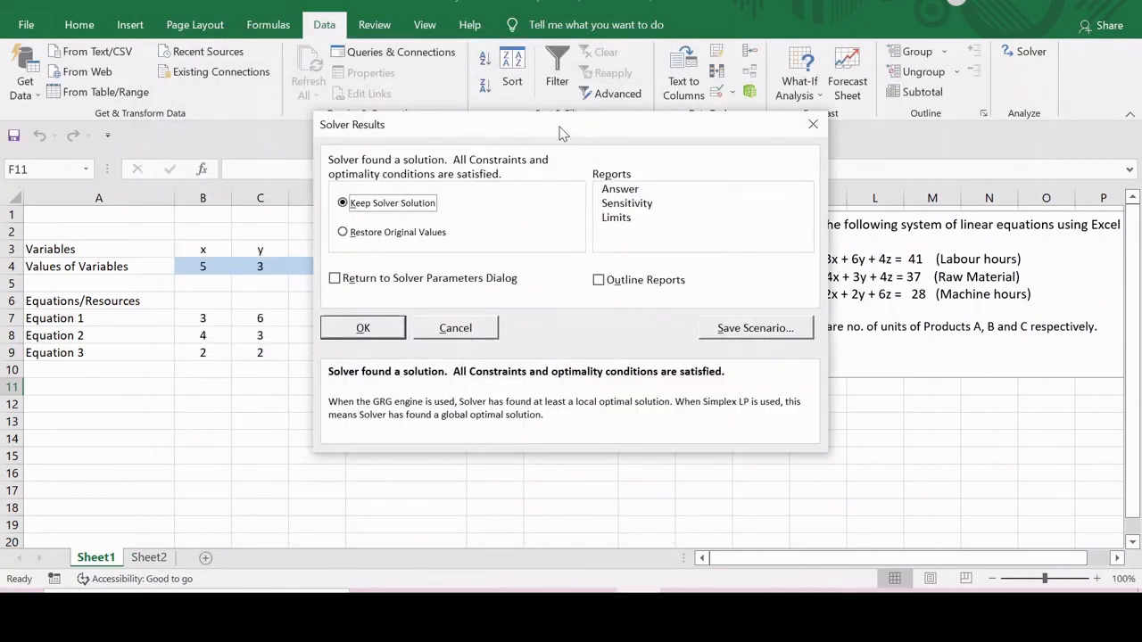
pyautogui.moveTo(563, 133); pyautogui.dragTo(678, 120)
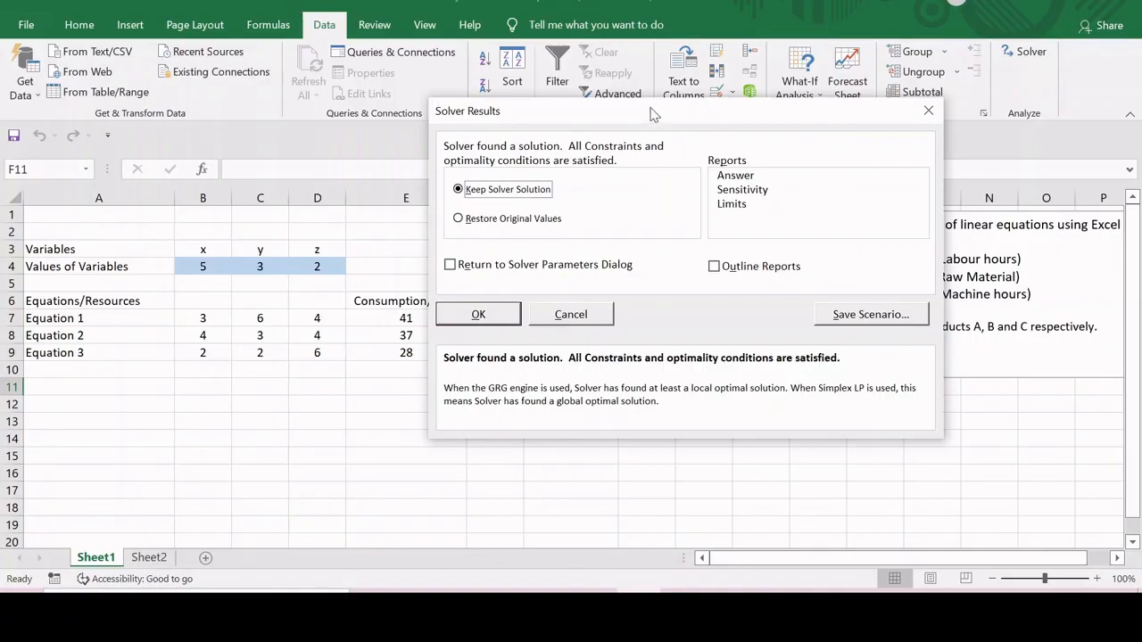
pyautogui.moveTo(652, 113); pyautogui.dragTo(729, 115)
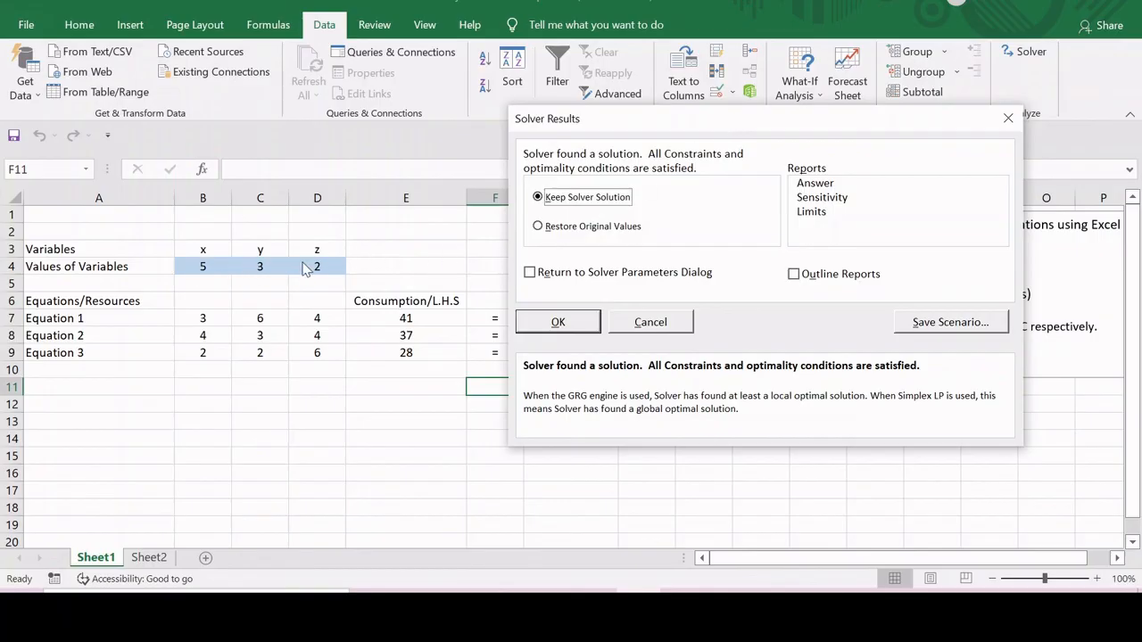
pyautogui.moveTo(793, 115); pyautogui.dragTo(901, 121)
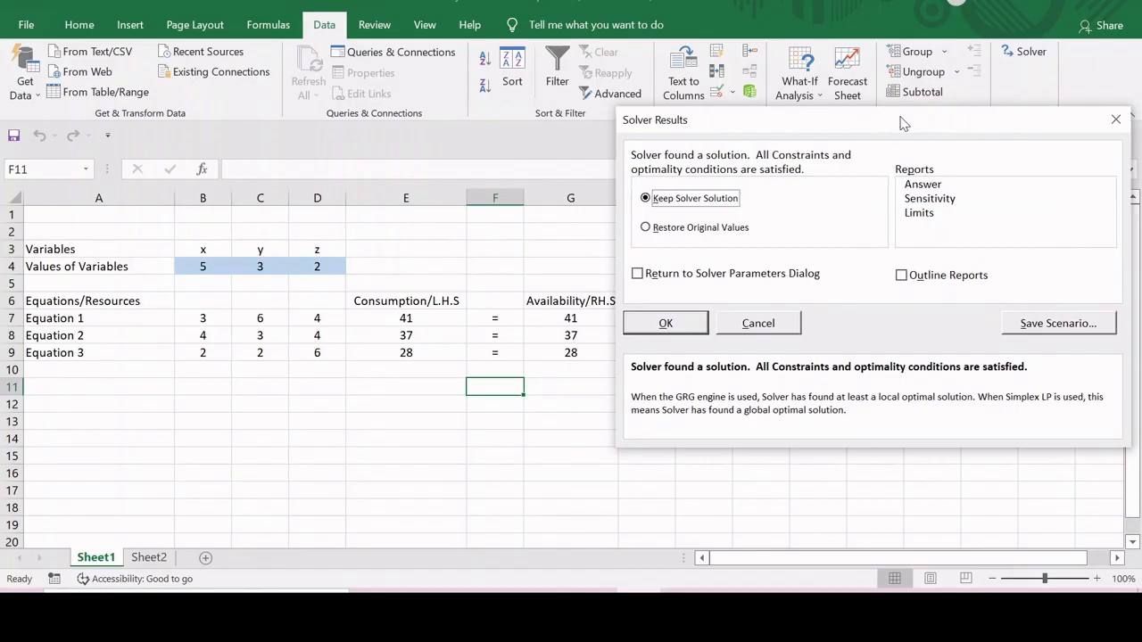
pyautogui.click(668, 324)
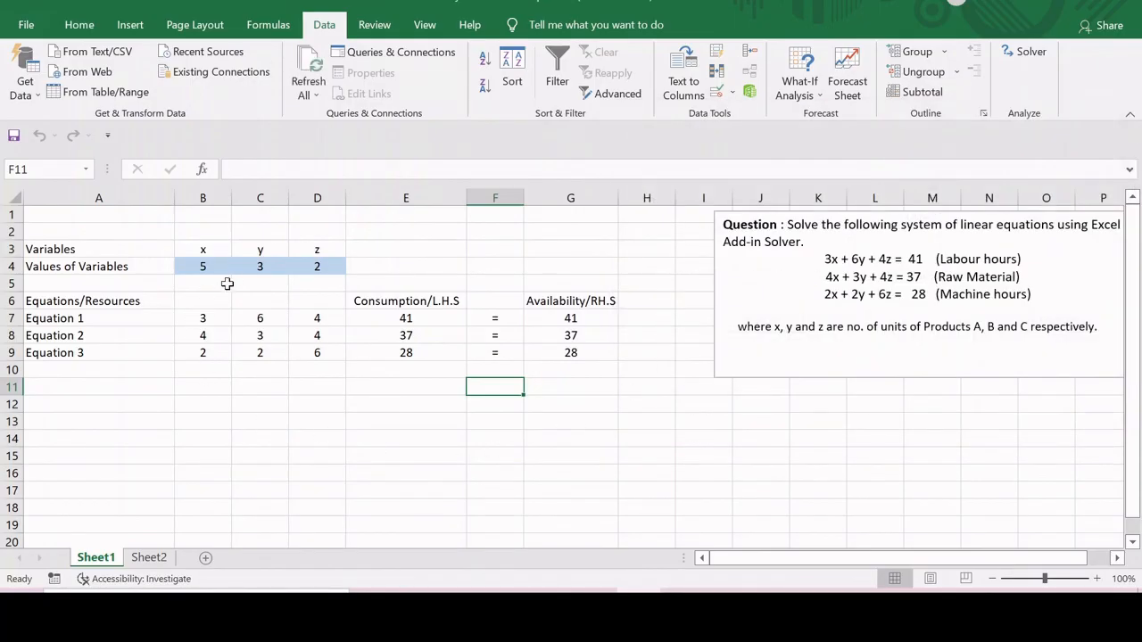